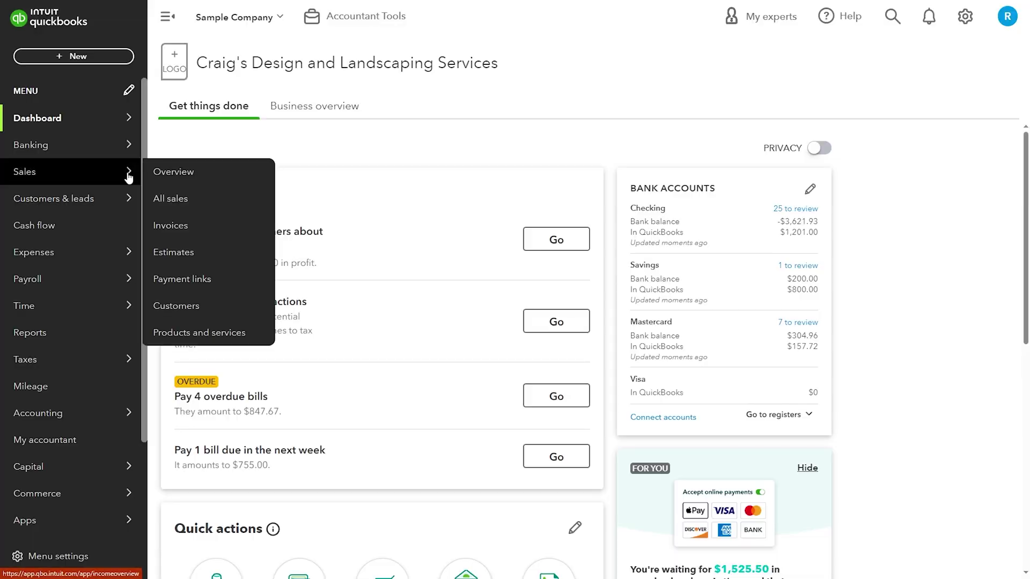
Step: Open the Products and Services list from the Sales menu
{"action": "left_click", "coordinate": [194, 335]}
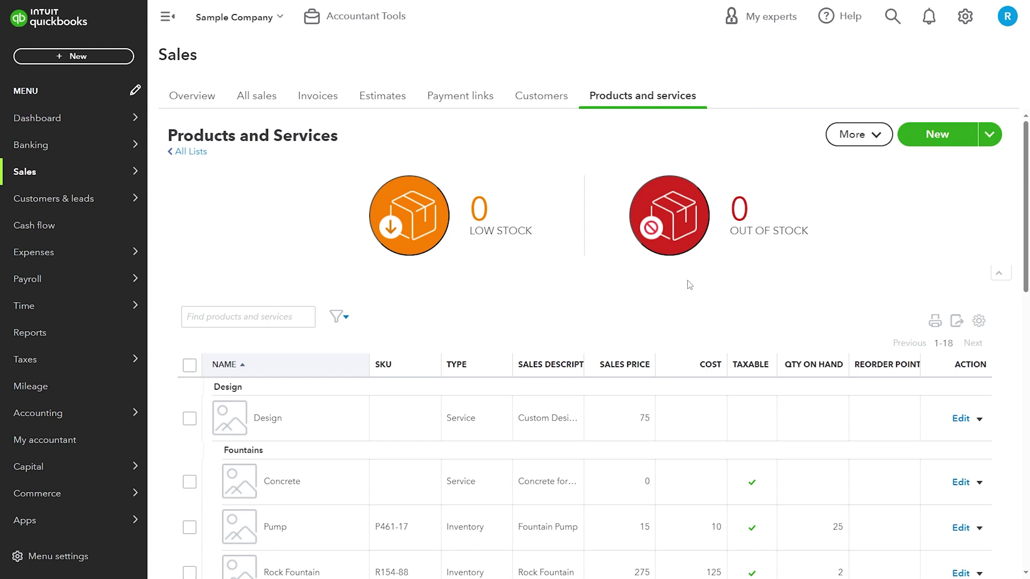
Step: In Manage categories, create and save a new Editing category
{"action": "left_click", "coordinate": [859, 145]}
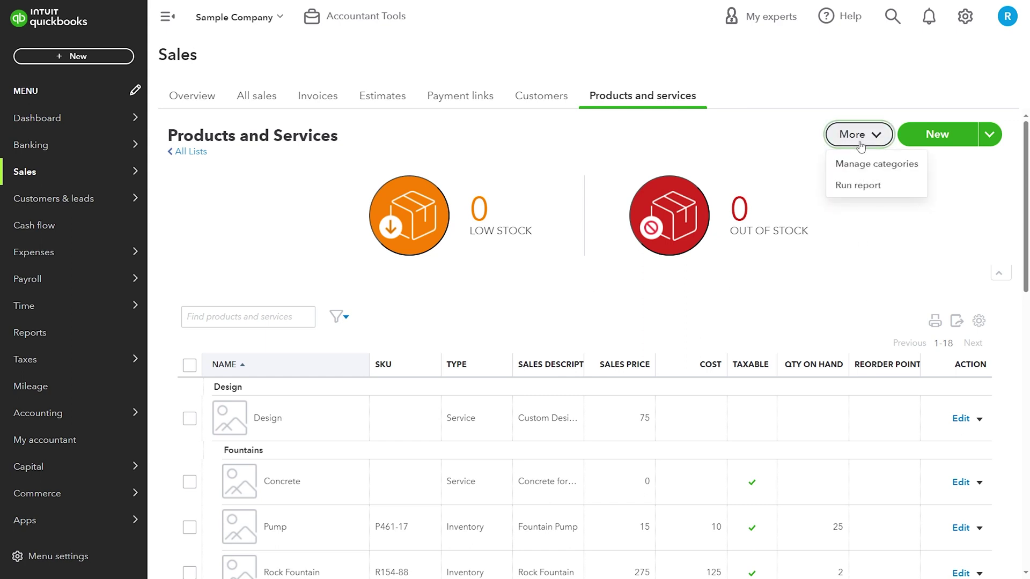
{"action": "left_click", "coordinate": [861, 166]}
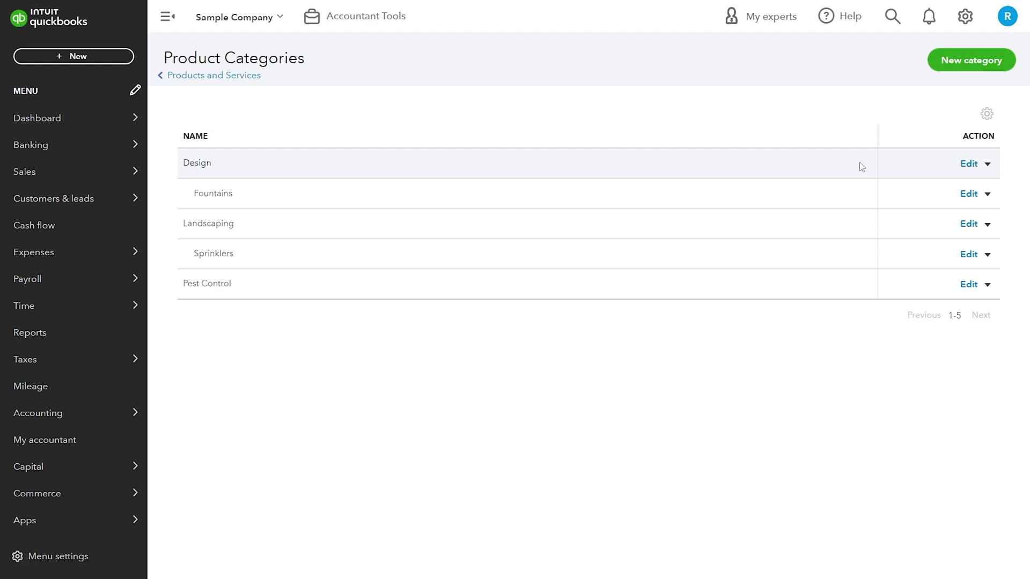
{"action": "left_click", "coordinate": [970, 65]}
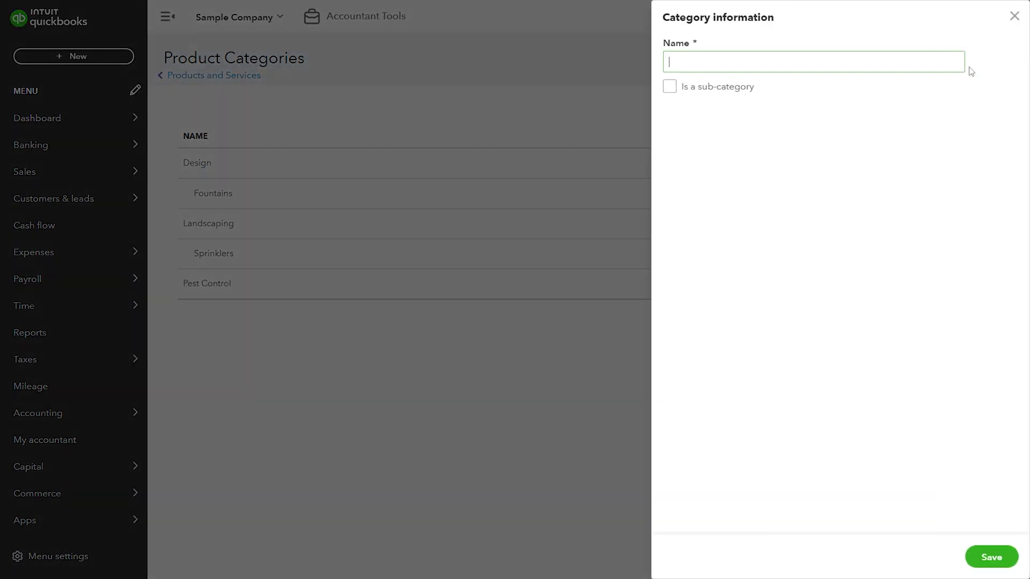
{"action": "left_click", "coordinate": [991, 557]}
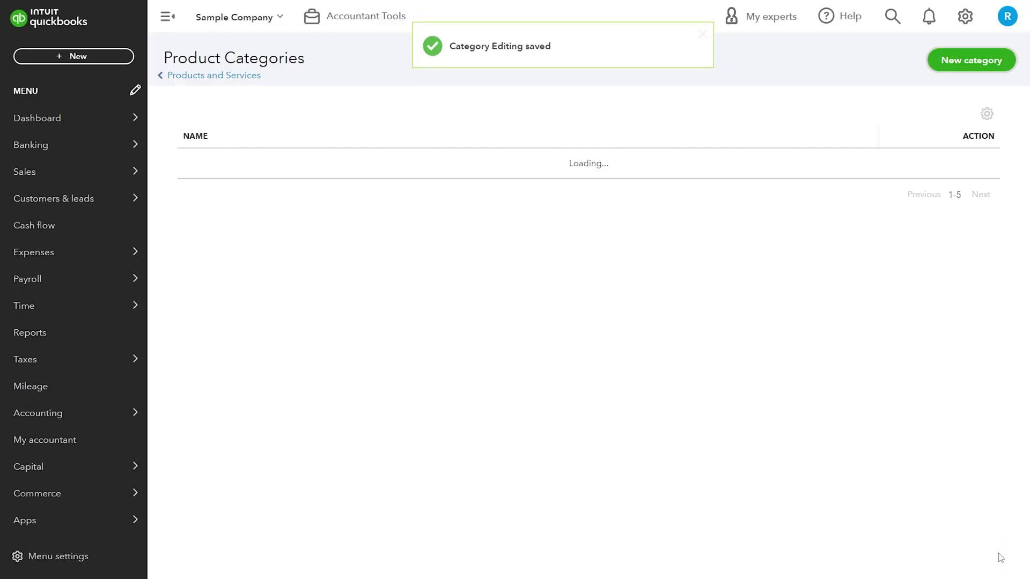
Step: Add a 'viral reels' subcategory, nested under Instagram Reels within Editing, and save it
{"action": "left_click", "coordinate": [977, 61]}
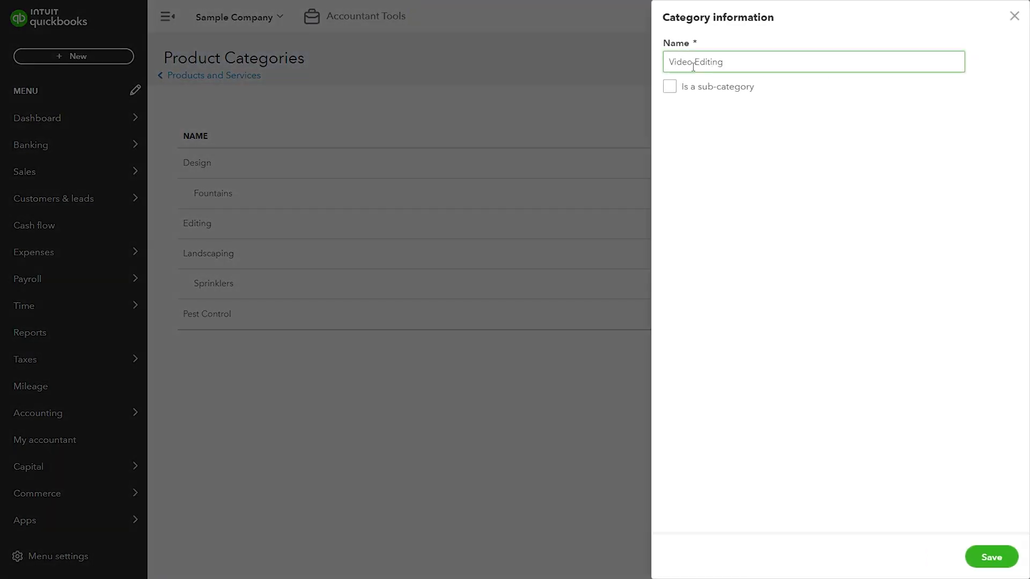
{"action": "left_click", "coordinate": [670, 86]}
{"action": "left_click", "coordinate": [954, 111]}
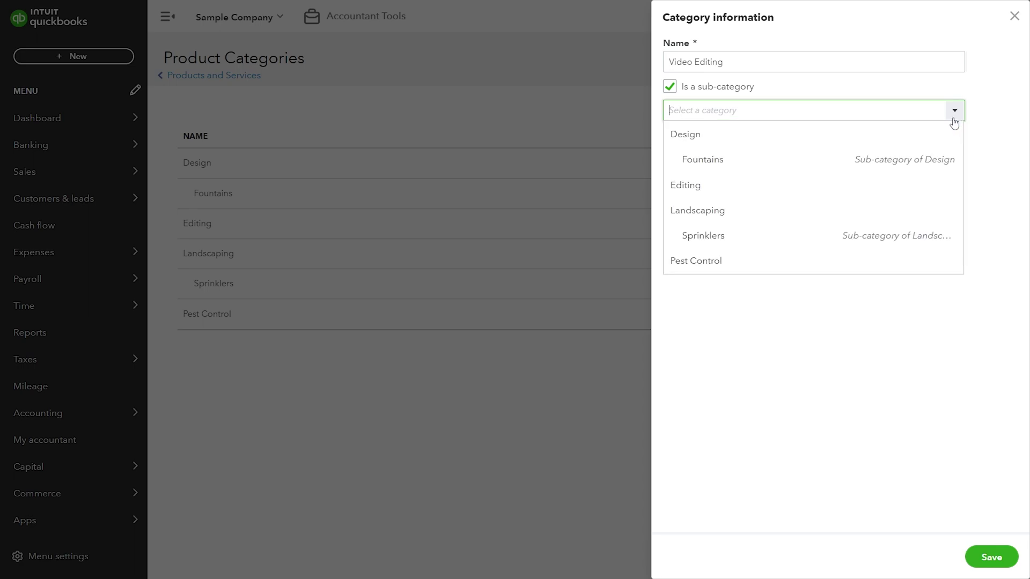
{"action": "left_click", "coordinate": [899, 194]}
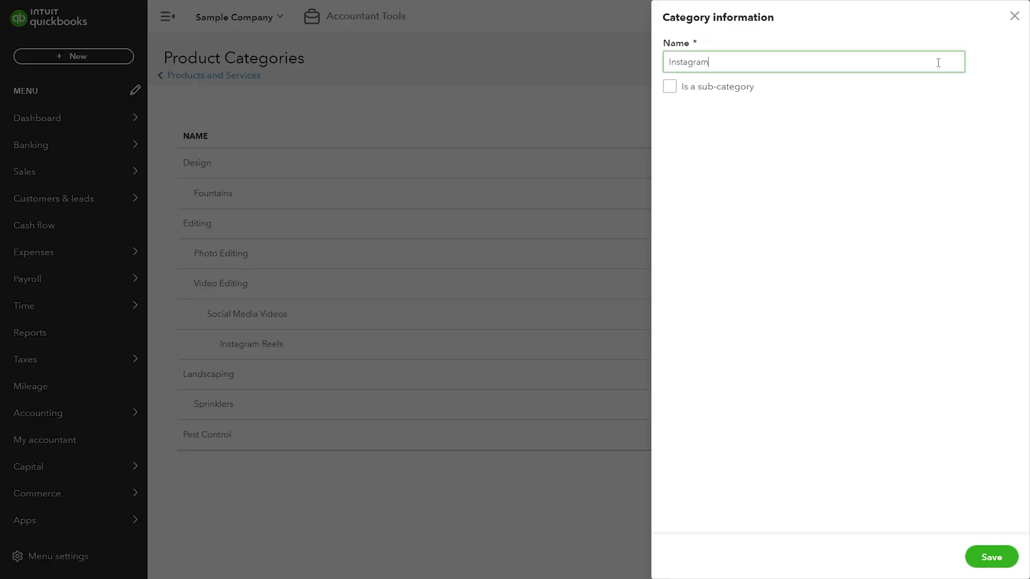
{"action": "type", "text": "viral reels"}
{"action": "left_click", "coordinate": [669, 86]}
{"action": "left_click", "coordinate": [955, 111]}
{"action": "left_click", "coordinate": [874, 287]}
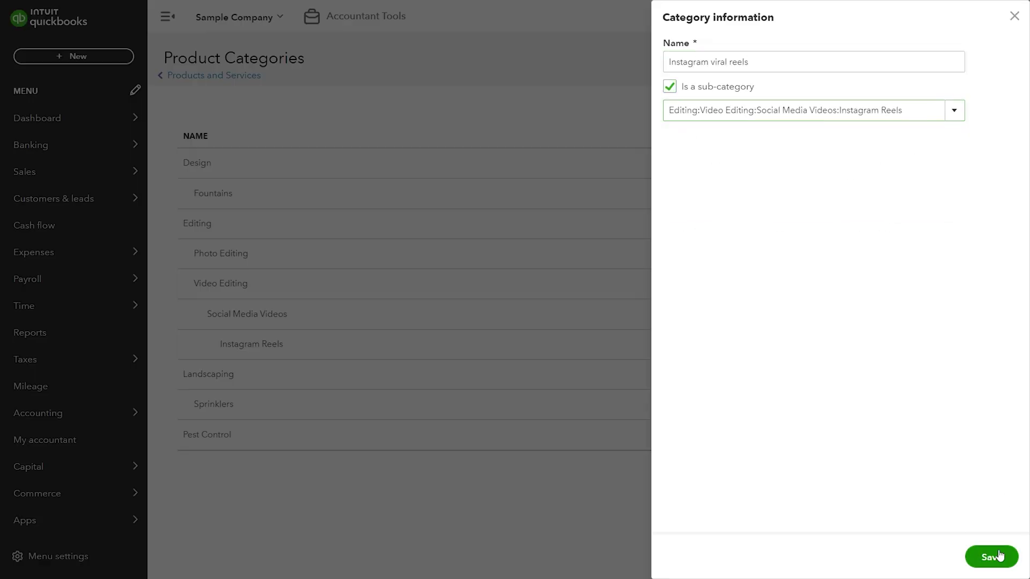
{"action": "left_click", "coordinate": [1000, 556]}
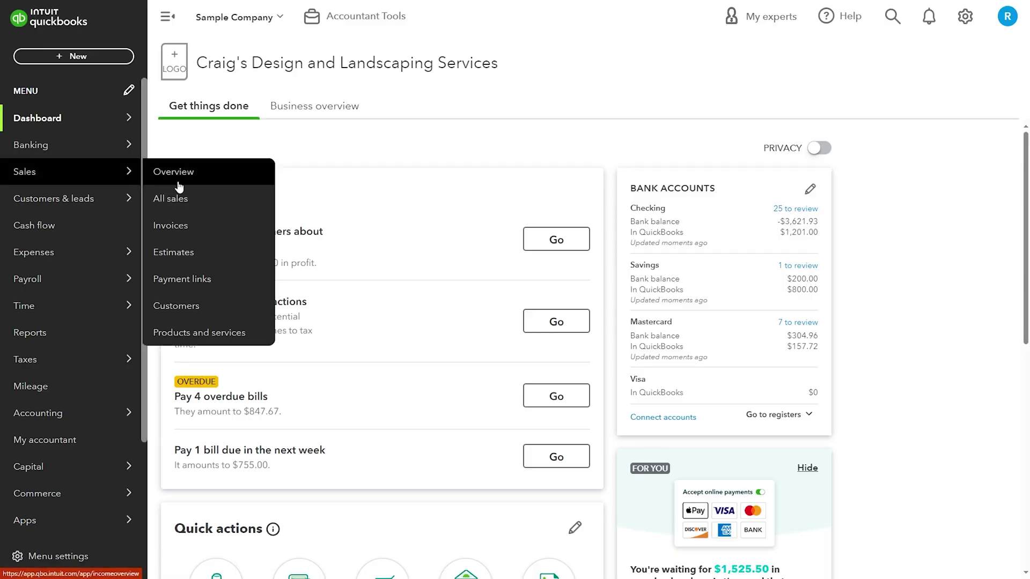
Step: Start a new Service item from the Products and Services list
{"action": "left_click", "coordinate": [199, 333]}
{"action": "left_click", "coordinate": [939, 134]}
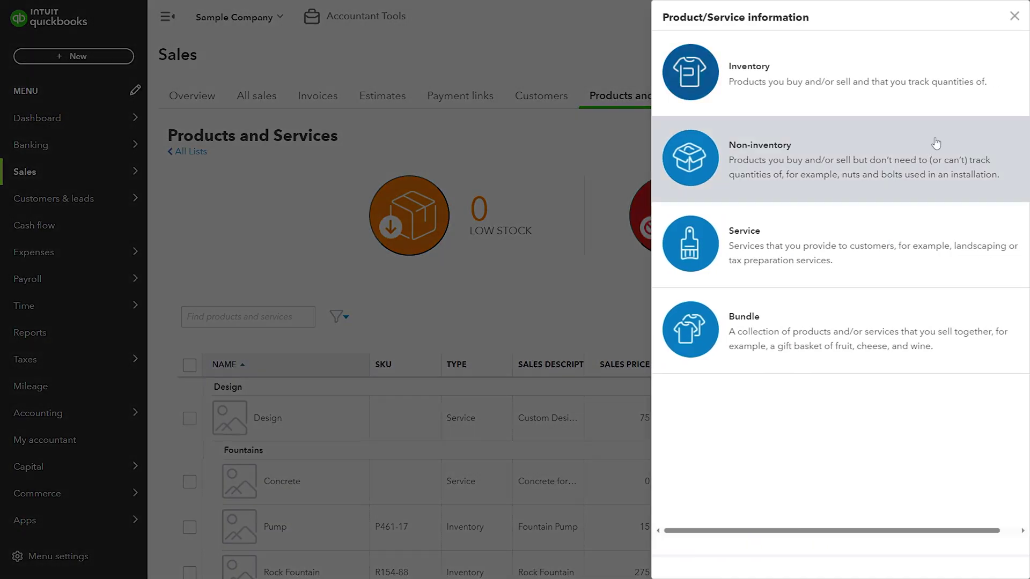
{"action": "left_click_drag", "start_coordinate": [846, 96], "coordinate": [888, 225]}
{"action": "left_click", "coordinate": [887, 257]}
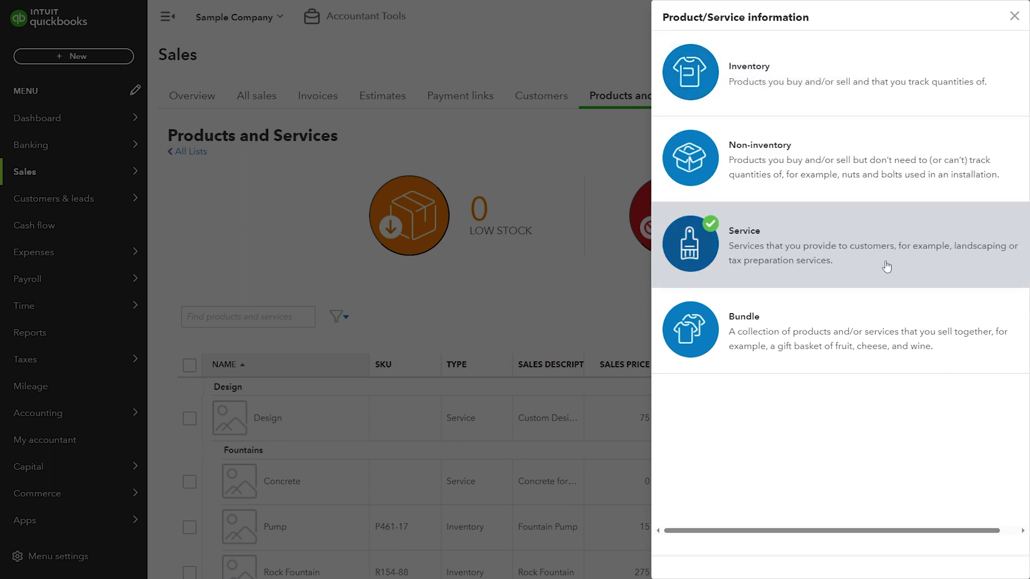
Step: Name the service YouTube Video Editing, describe it as 'Video editing job', price 100
{"action": "type", "text": "YouTube Video Editing"}
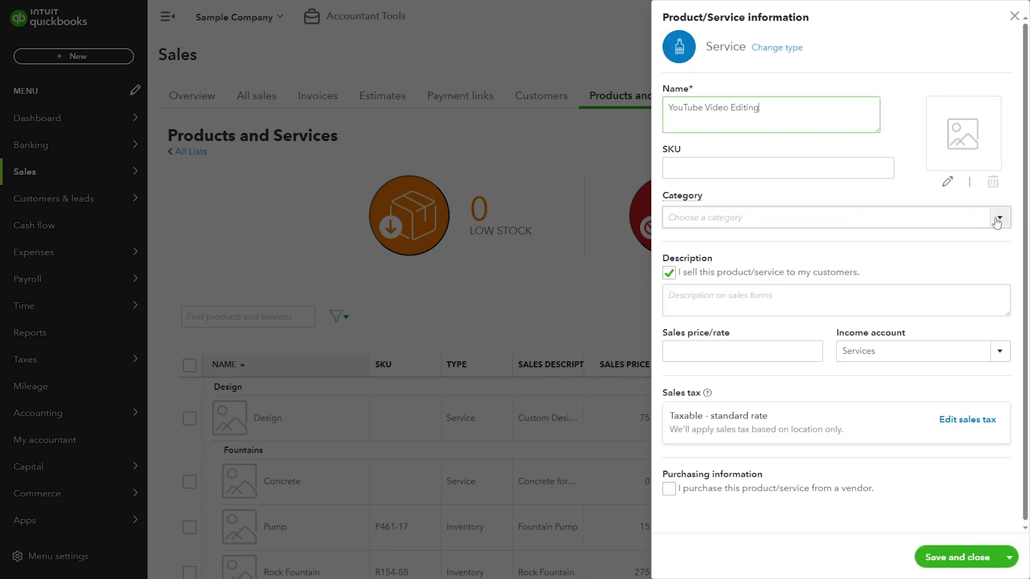
{"action": "left_click", "coordinate": [970, 304]}
{"action": "type", "text": "Vi"}
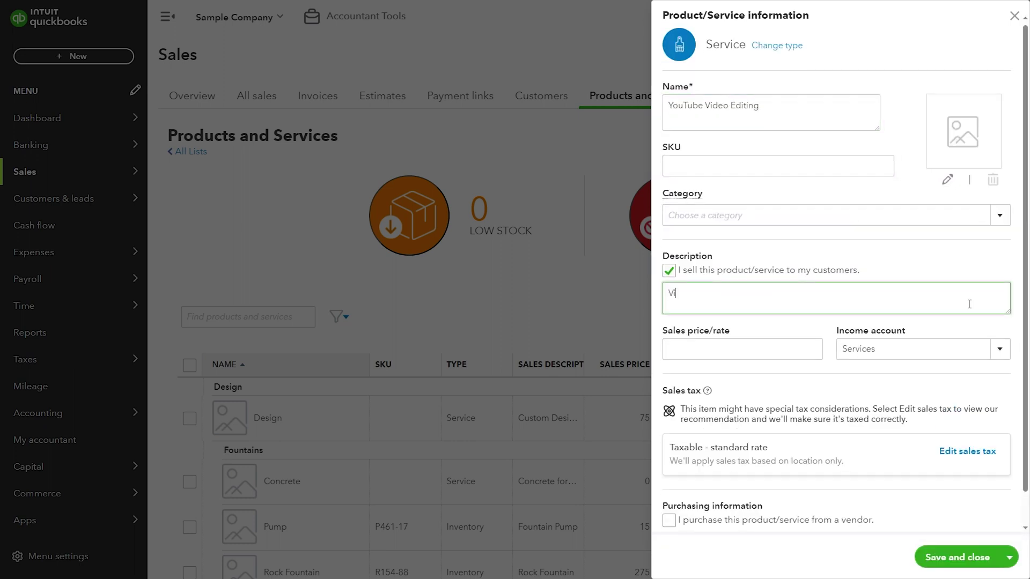
{"action": "type", "text": "deo editing job"}
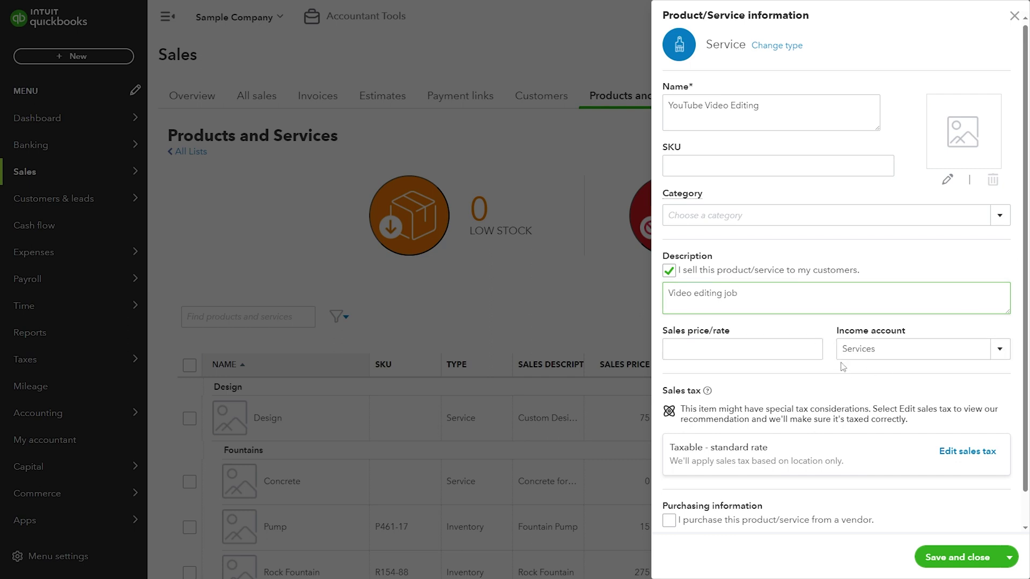
{"action": "left_click", "coordinate": [807, 349]}
{"action": "type", "text": "100"}
{"action": "left_click", "coordinate": [835, 394]}
{"action": "scroll", "coordinate": [835, 391], "scroll_direction": "down", "scroll_amount": 1}
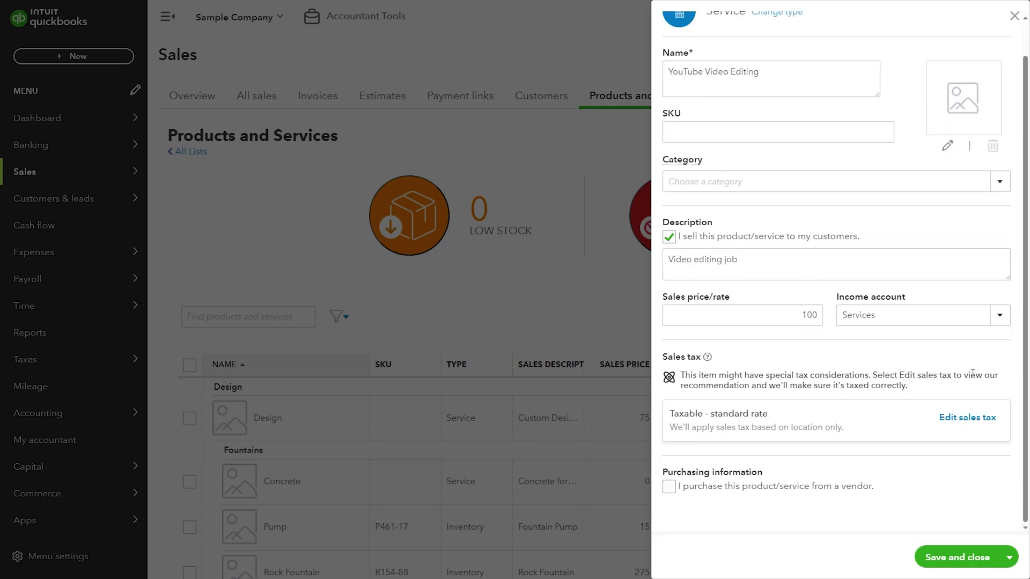
{"action": "scroll", "coordinate": [974, 376], "scroll_direction": "up", "scroll_amount": 1}
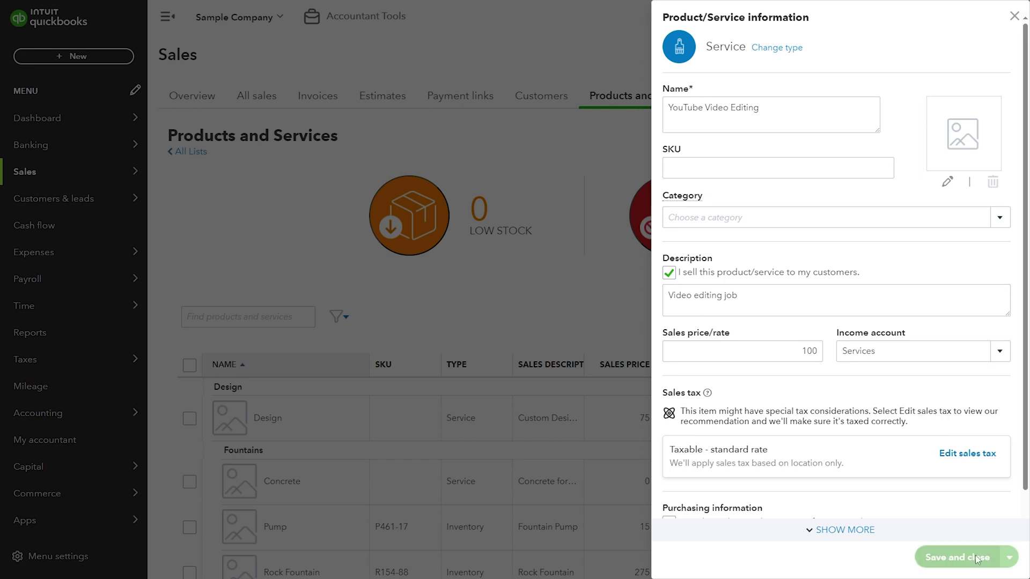
{"action": "scroll", "coordinate": [809, 451], "scroll_direction": "down", "scroll_amount": 15}
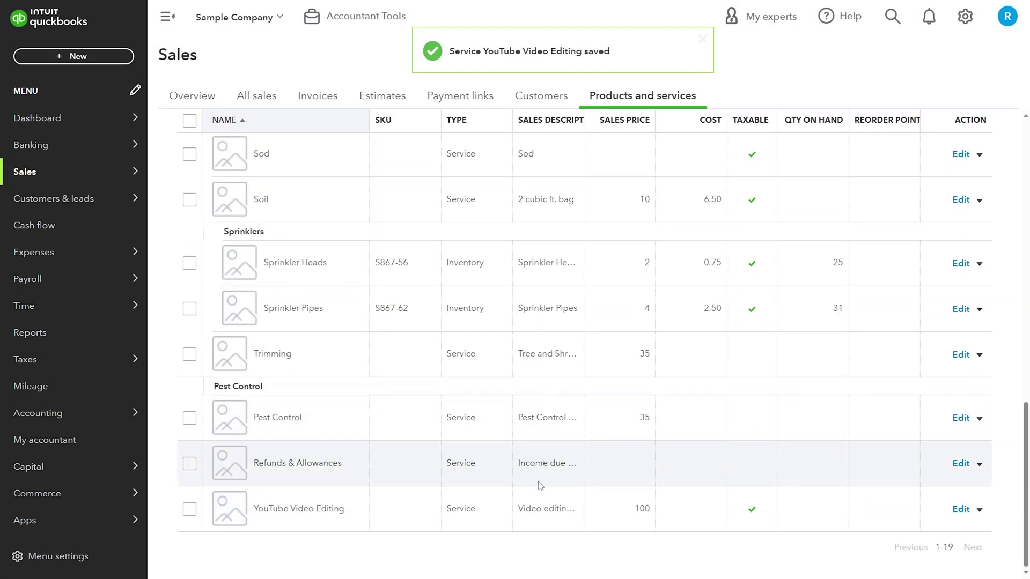
Step: Recategorise YouTube Video Editing under Video Editing and save, then start another new Service item
{"action": "left_click", "coordinate": [961, 509]}
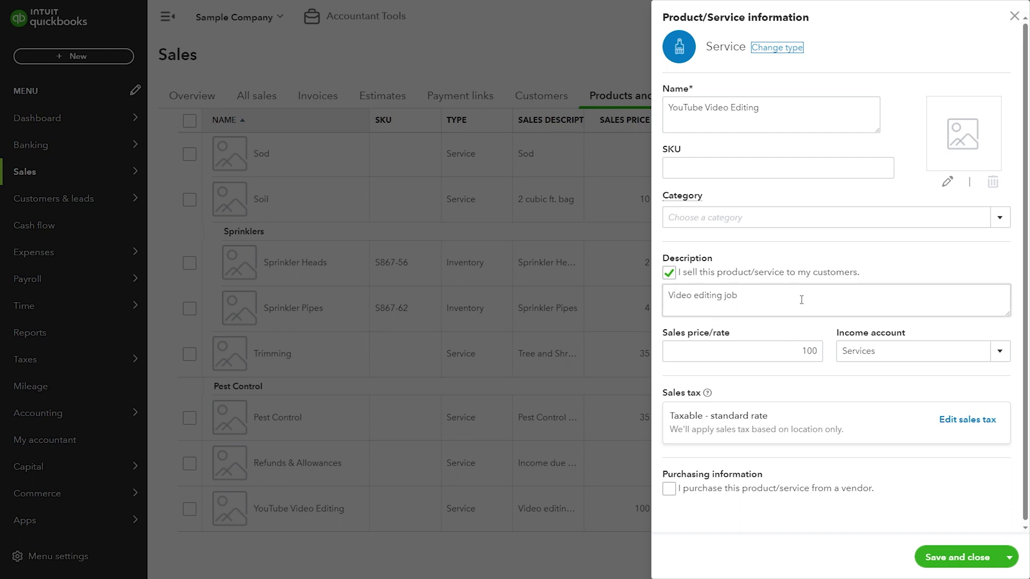
{"action": "left_click", "coordinate": [1003, 217]}
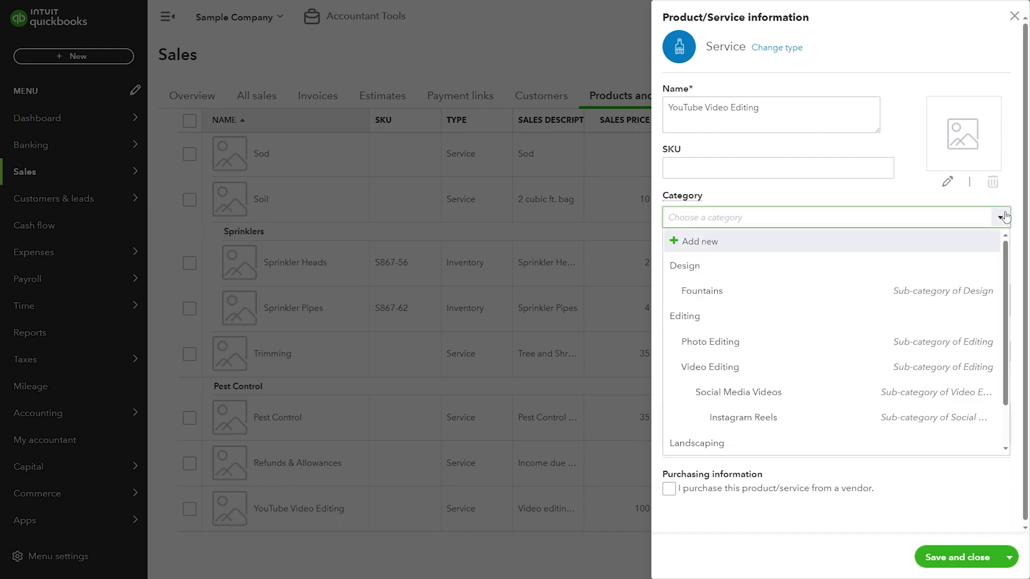
{"action": "left_click", "coordinate": [983, 372]}
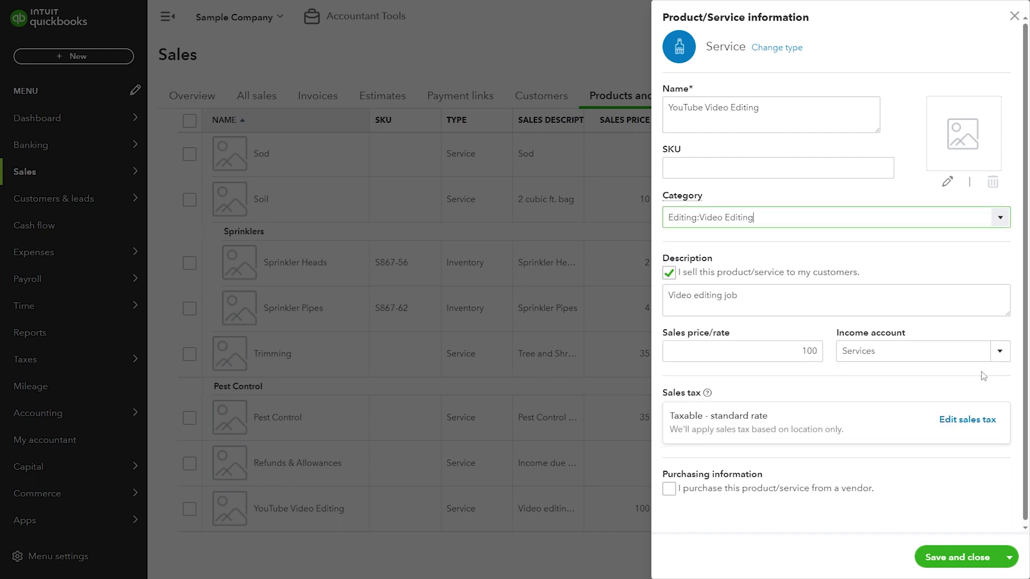
{"action": "left_click", "coordinate": [964, 559]}
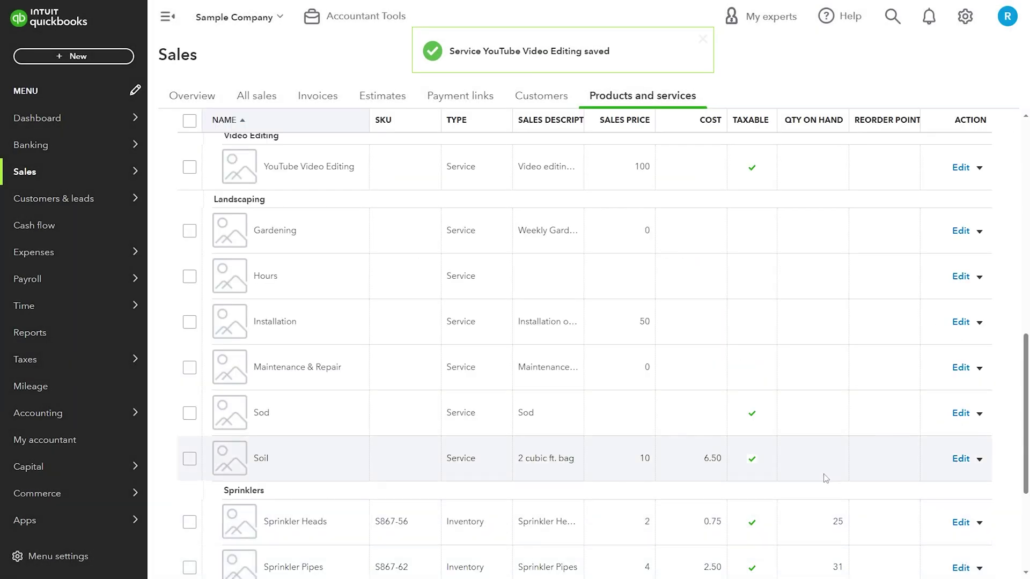
{"action": "left_click", "coordinate": [934, 134]}
{"action": "left_click", "coordinate": [805, 244]}
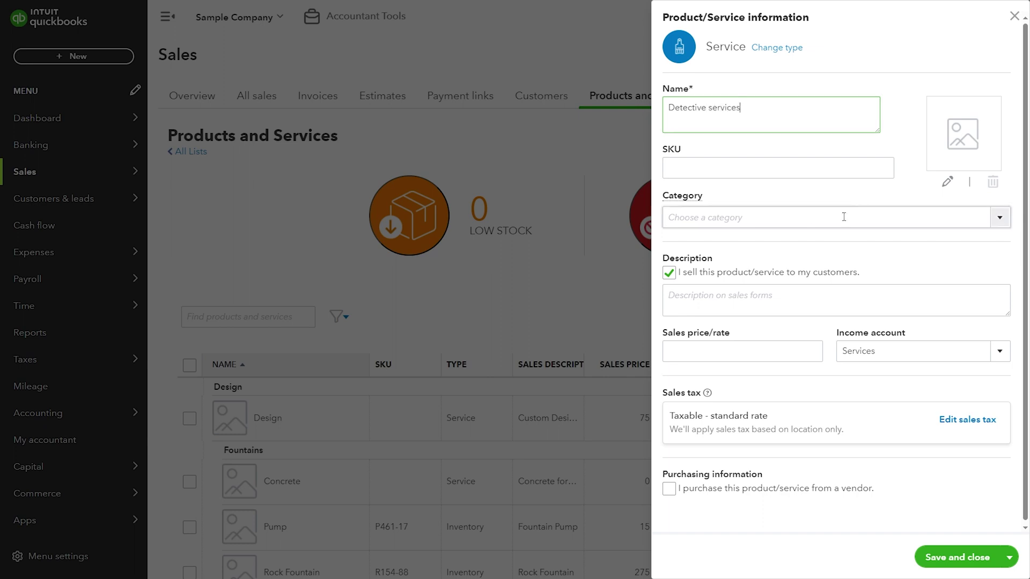
Step: Create a new MISC category for the Detective services item
{"action": "left_click", "coordinate": [906, 223]}
{"action": "left_click", "coordinate": [770, 246]}
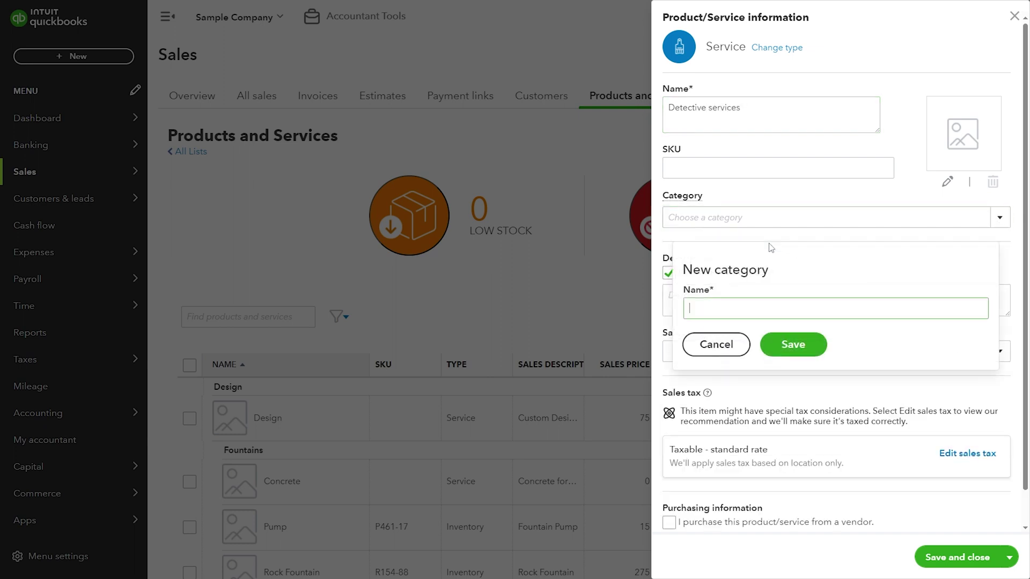
{"action": "type", "text": "MISC"}
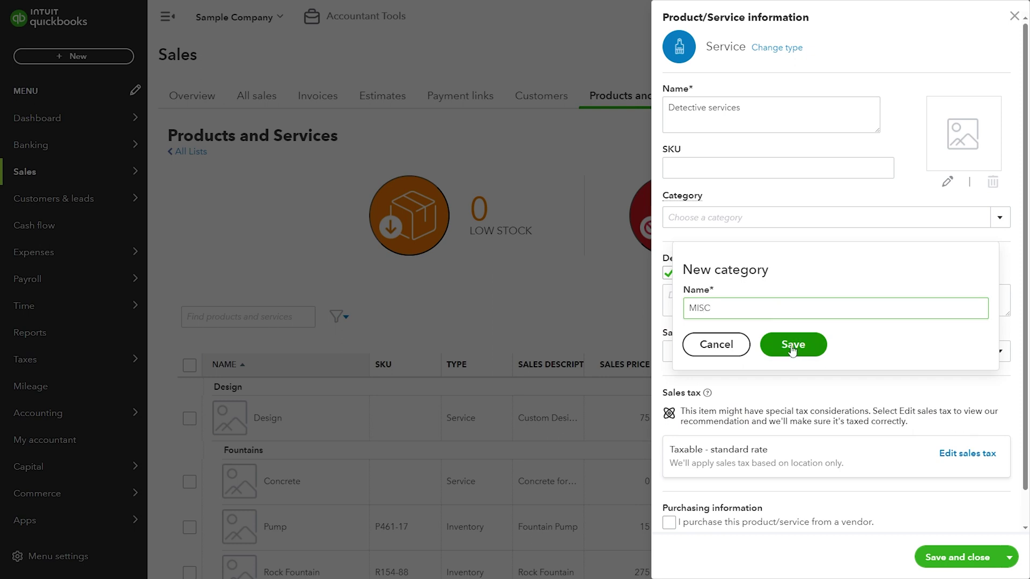
{"action": "left_click", "coordinate": [792, 346]}
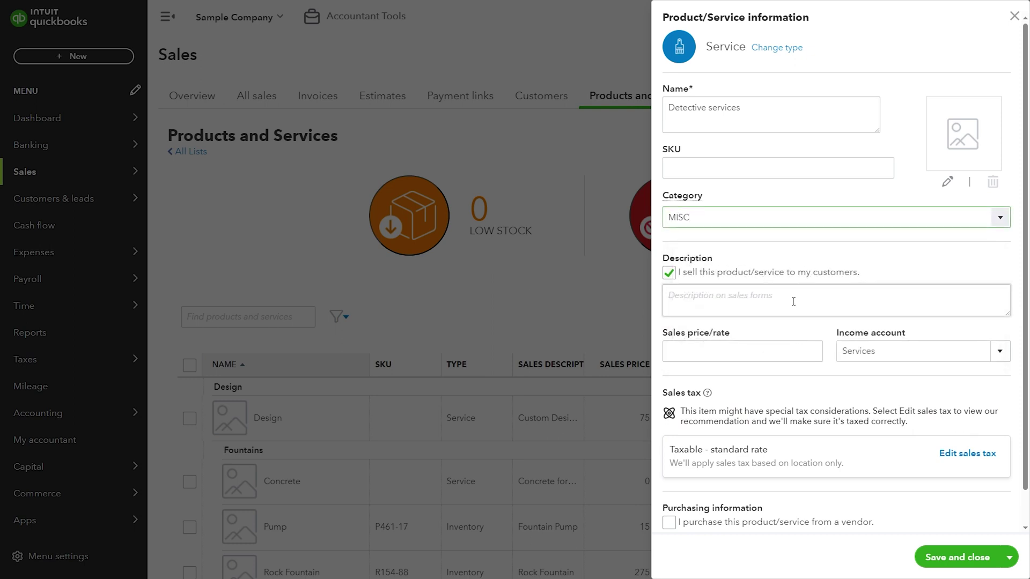
Step: Give Detective services a sales price of 500 and save it
{"action": "scroll", "coordinate": [788, 312], "scroll_direction": "down", "scroll_amount": 1}
{"action": "left_click", "coordinate": [783, 317]}
{"action": "type", "text": "500"}
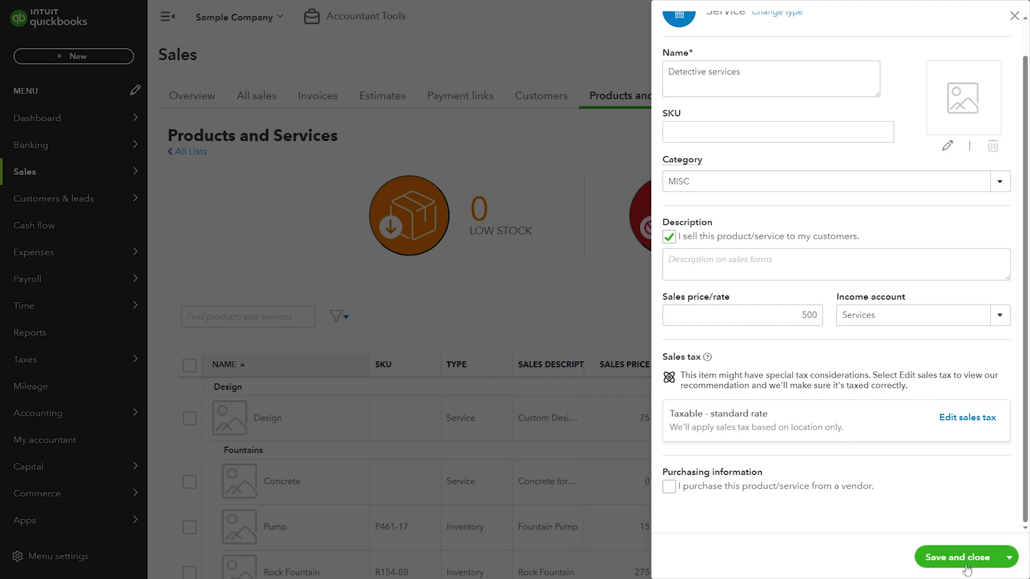
{"action": "left_click", "coordinate": [967, 569]}
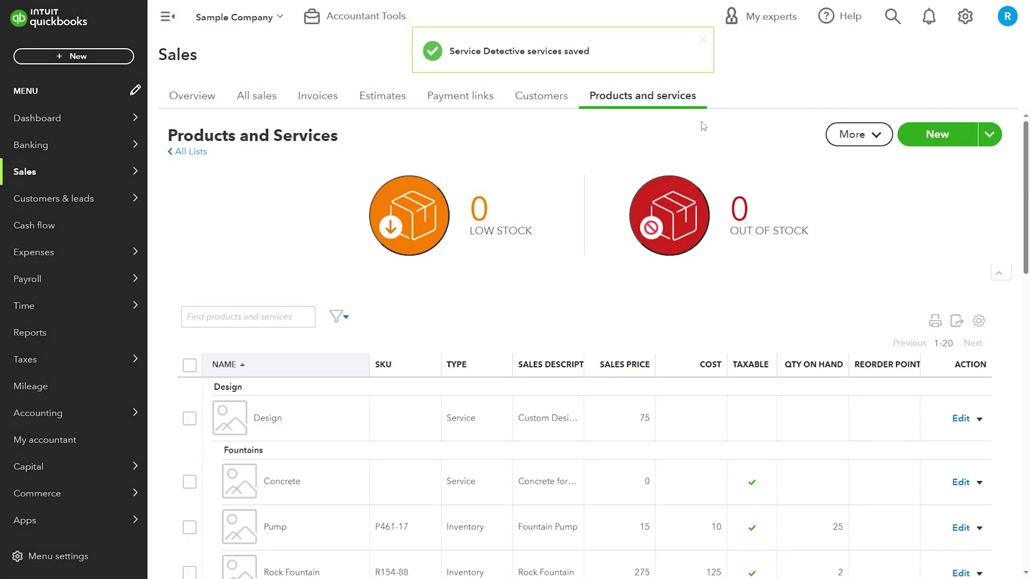
{"action": "scroll", "coordinate": [720, 235], "scroll_direction": "down", "scroll_amount": 15}
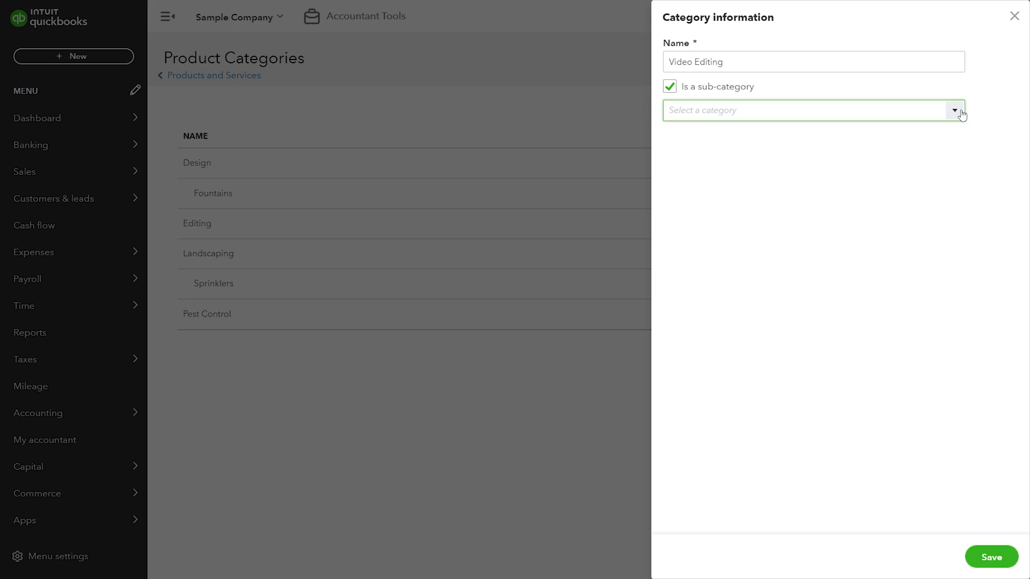
Step: Open the Sales by Product/Service Detail report and its Customize panel
{"action": "left_click", "coordinate": [955, 113]}
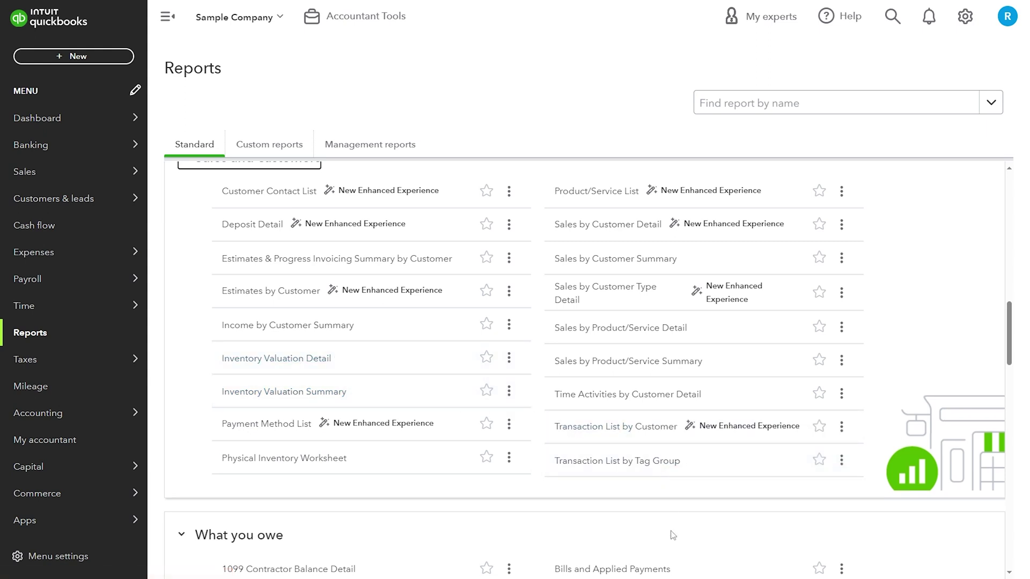
{"action": "left_click", "coordinate": [624, 330]}
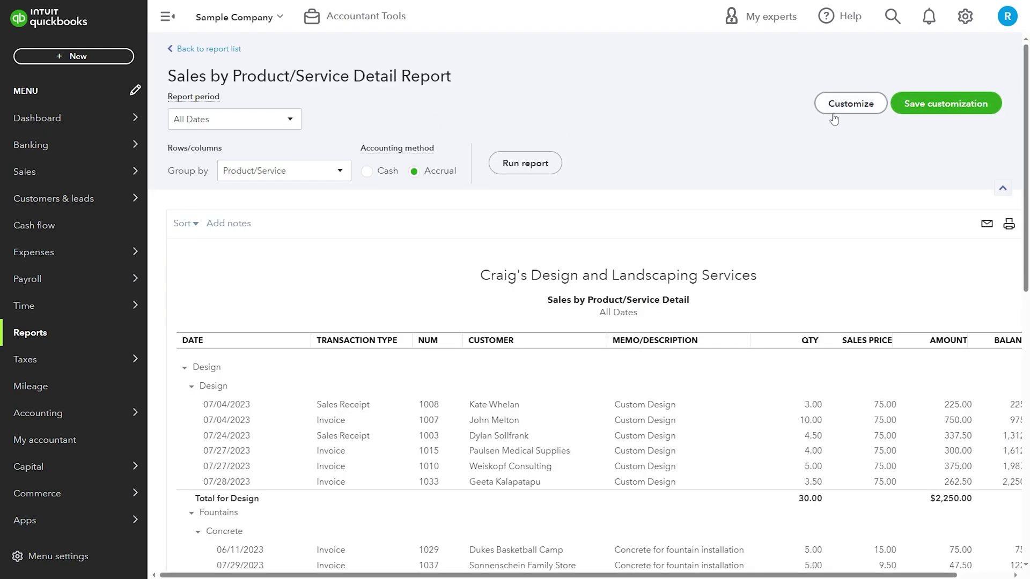
{"action": "left_click", "coordinate": [833, 113]}
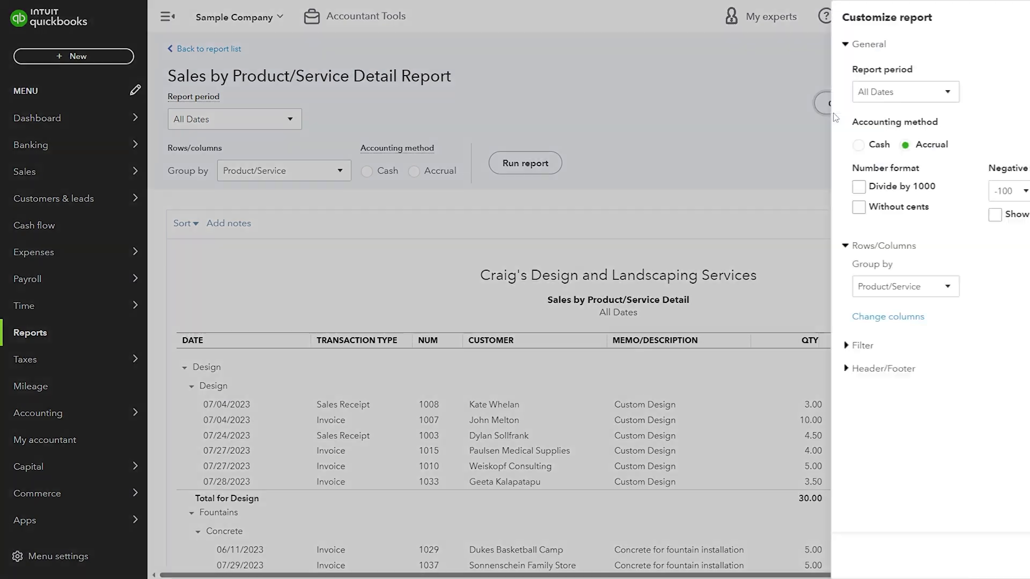
Step: Set the report's Product/Service filter to Design and re-run the report
{"action": "left_click", "coordinate": [680, 345]}
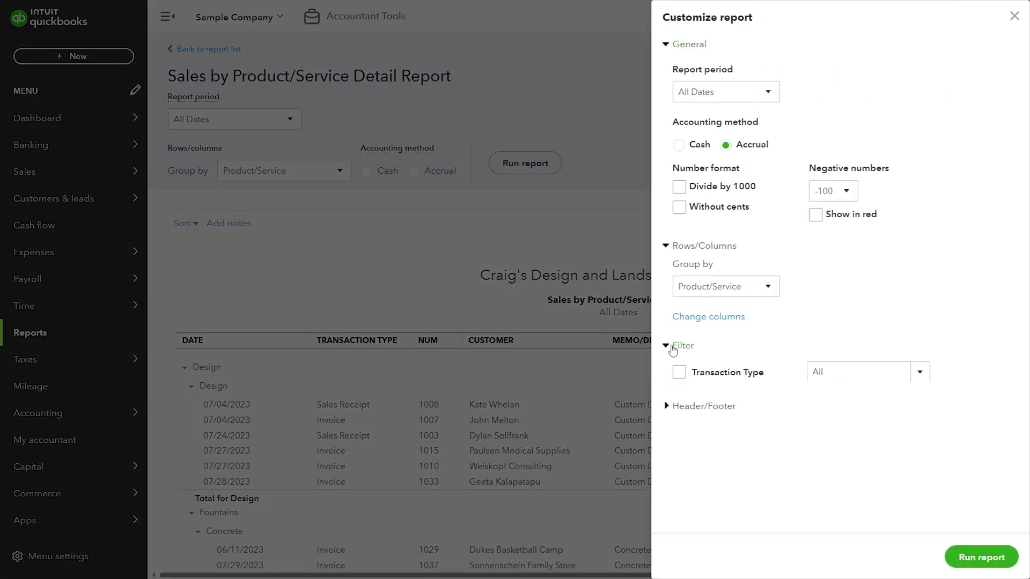
{"action": "scroll", "coordinate": [726, 515], "scroll_direction": "down", "scroll_amount": 3}
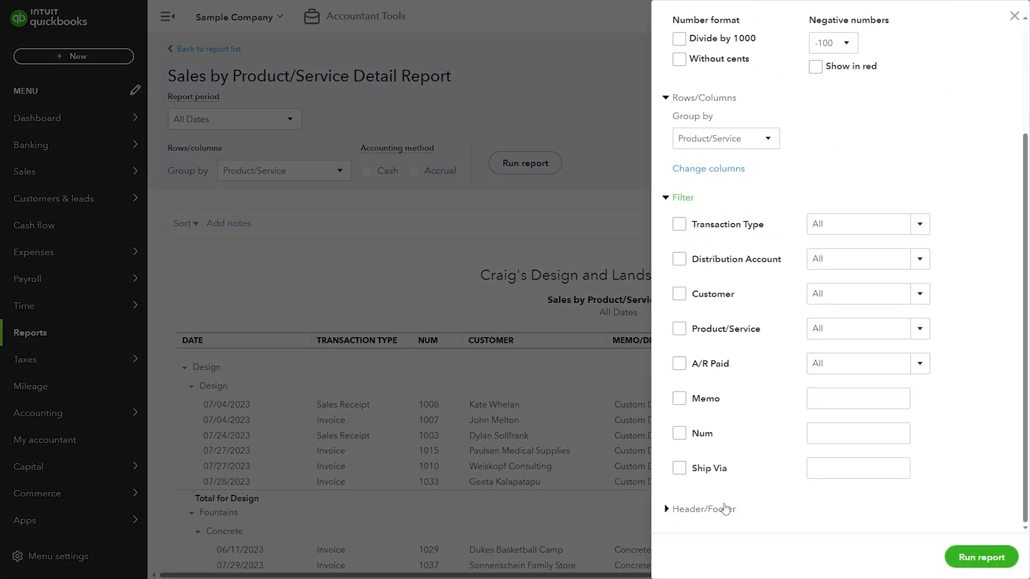
{"action": "left_click", "coordinate": [724, 509]}
{"action": "left_click", "coordinate": [921, 317]}
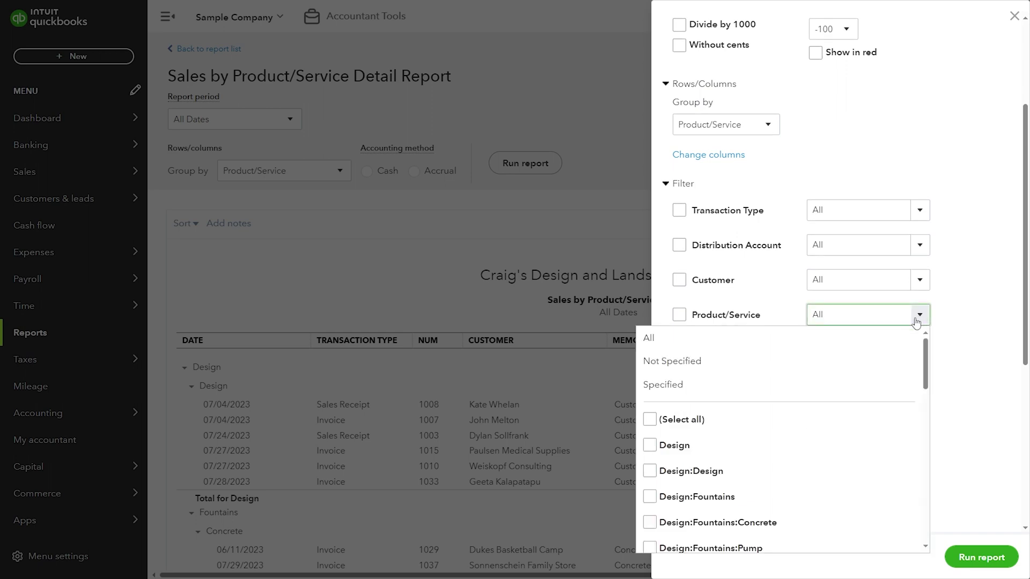
{"action": "scroll", "coordinate": [816, 402], "scroll_direction": "down", "scroll_amount": 2}
{"action": "left_click", "coordinate": [815, 381]}
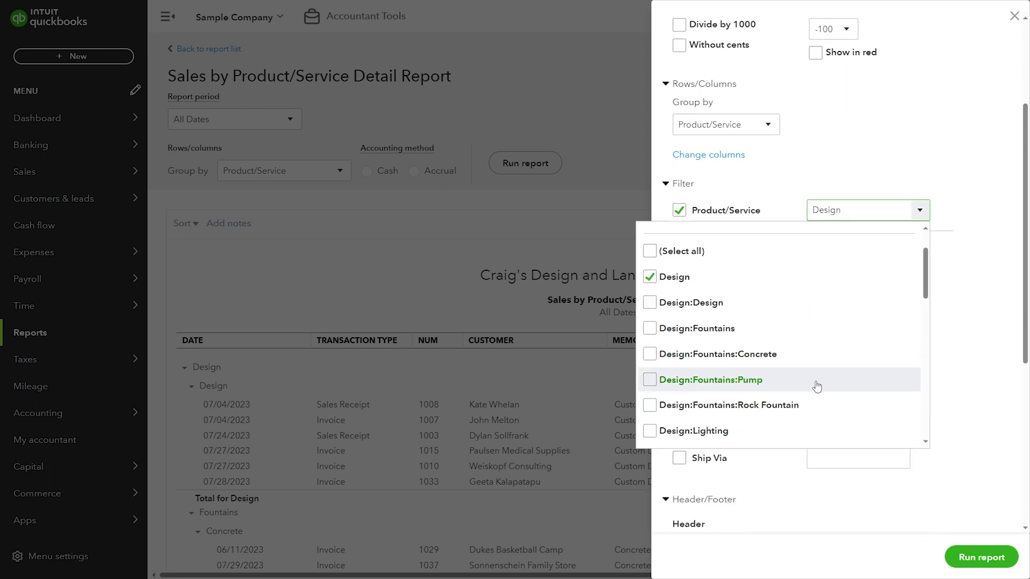
{"action": "left_click", "coordinate": [955, 418]}
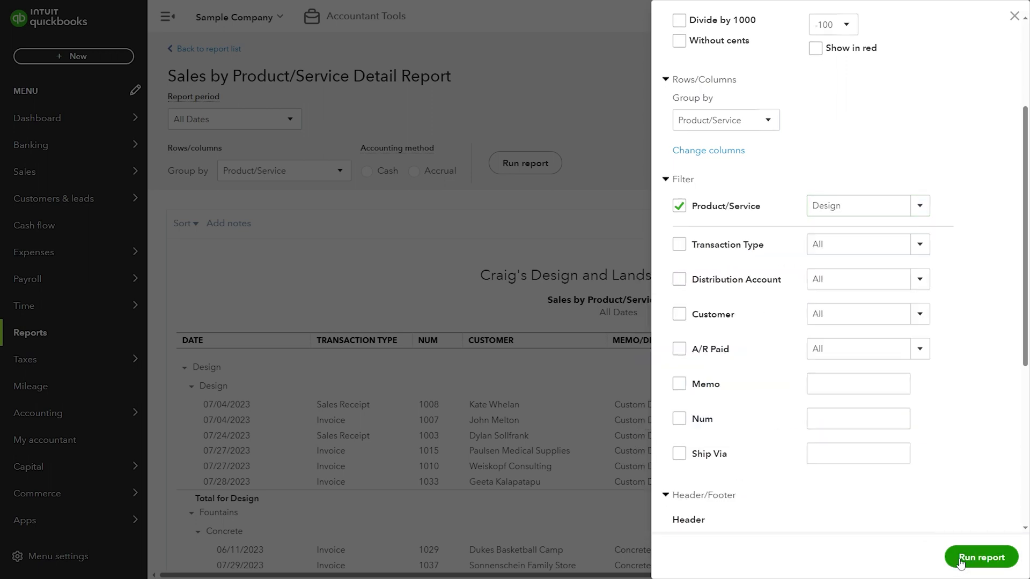
{"action": "left_click", "coordinate": [981, 558]}
{"action": "scroll", "coordinate": [960, 562], "scroll_direction": "down", "scroll_amount": 3}
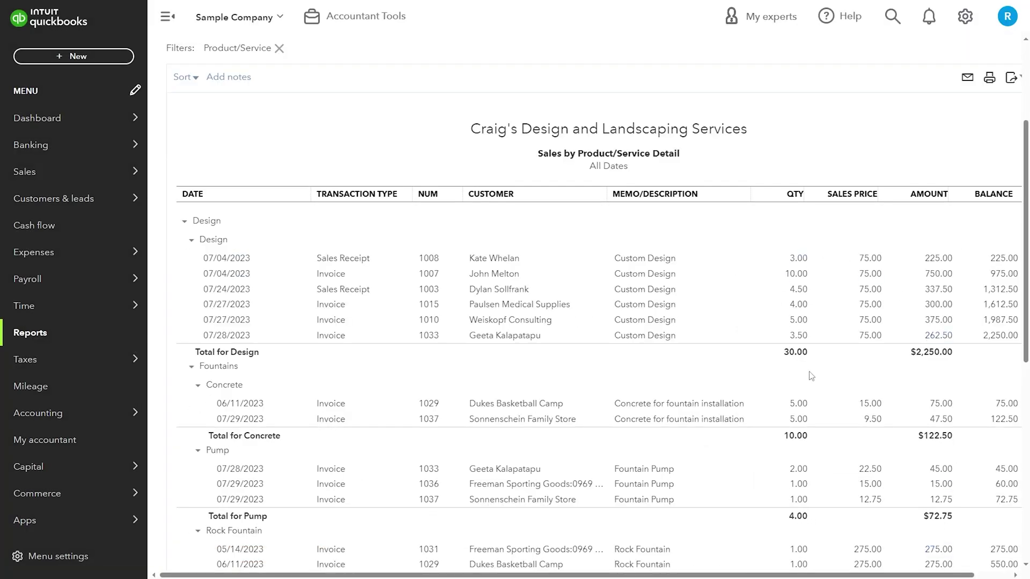
{"action": "scroll", "coordinate": [812, 378], "scroll_direction": "up", "scroll_amount": 3}
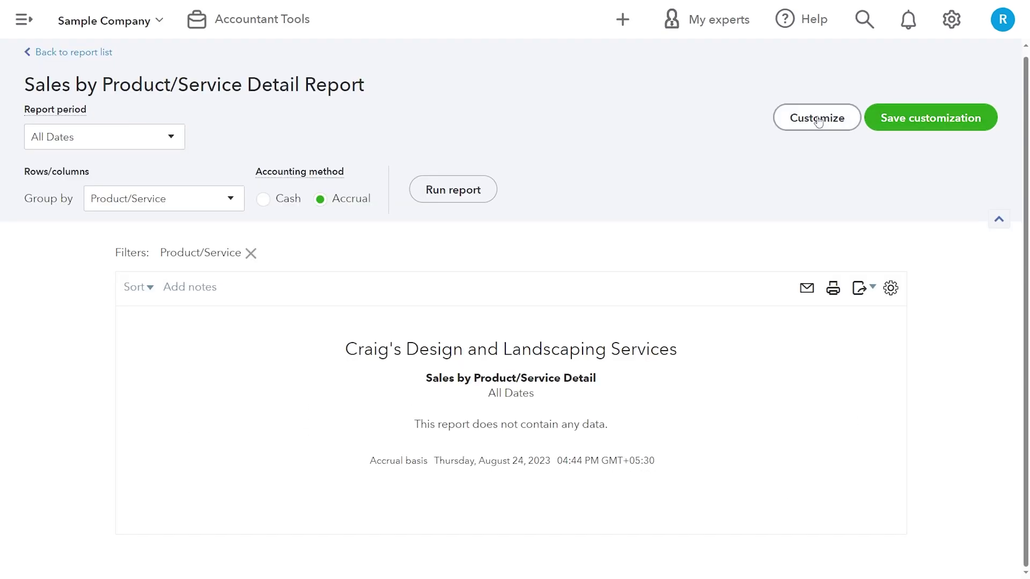
Step: Add Design:Fountains and Design:Fountains:Concrete to the product filter and re-run the report
{"action": "left_click", "coordinate": [818, 122]}
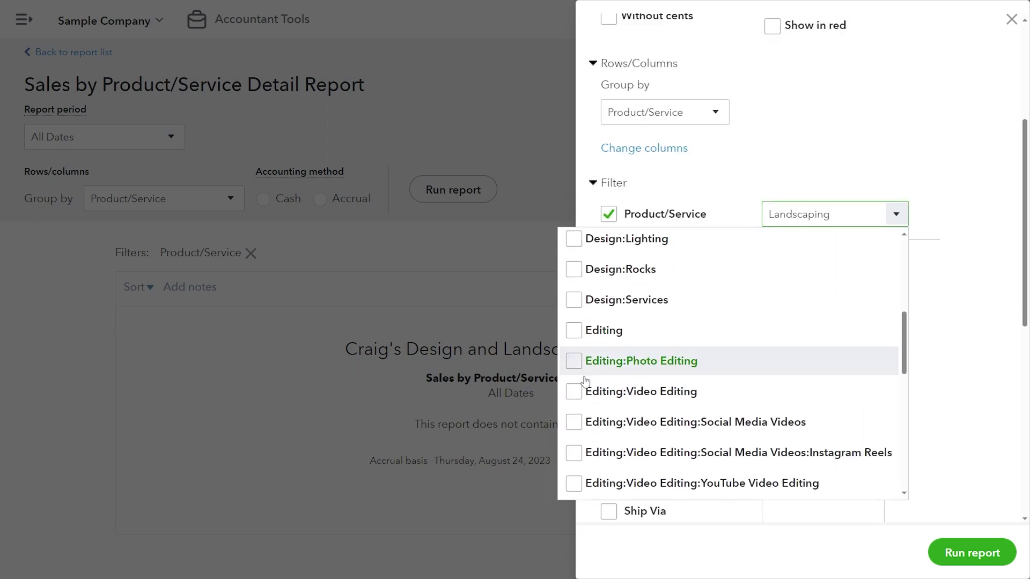
{"action": "scroll", "coordinate": [585, 376], "scroll_direction": "down", "scroll_amount": 2}
{"action": "scroll", "coordinate": [569, 376], "scroll_direction": "up", "scroll_amount": 6}
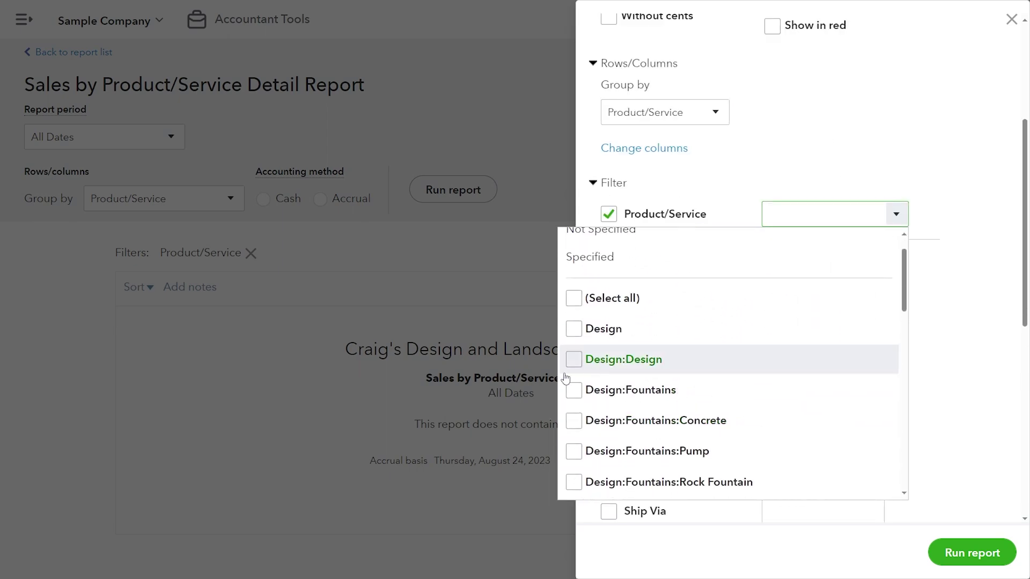
{"action": "left_click", "coordinate": [573, 390]}
{"action": "scroll", "coordinate": [574, 375], "scroll_direction": "down", "scroll_amount": 1}
{"action": "left_click", "coordinate": [574, 377]}
{"action": "left_click", "coordinate": [971, 480]}
{"action": "scroll", "coordinate": [970, 479], "scroll_direction": "down", "scroll_amount": 3}
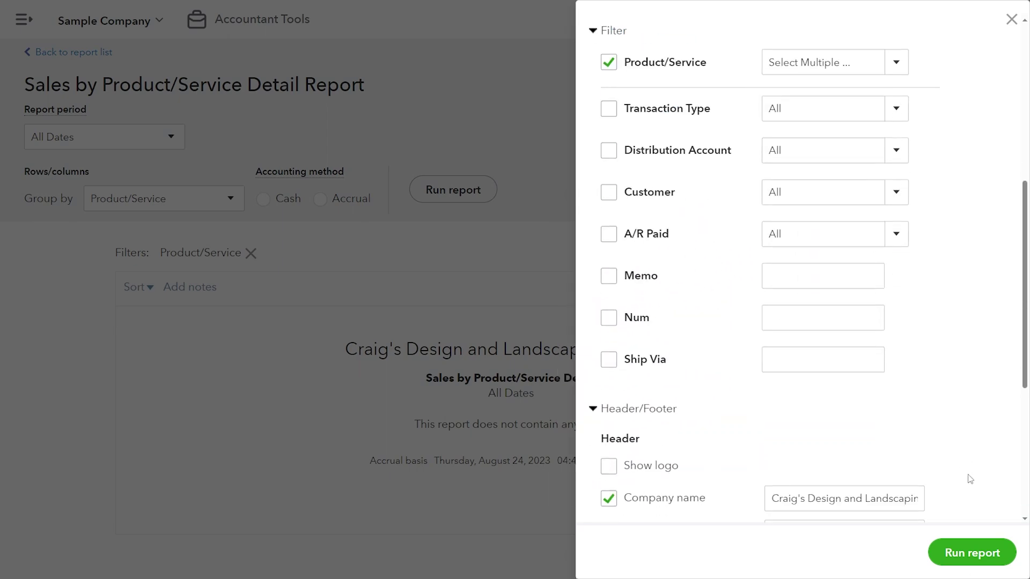
{"action": "left_click", "coordinate": [972, 553]}
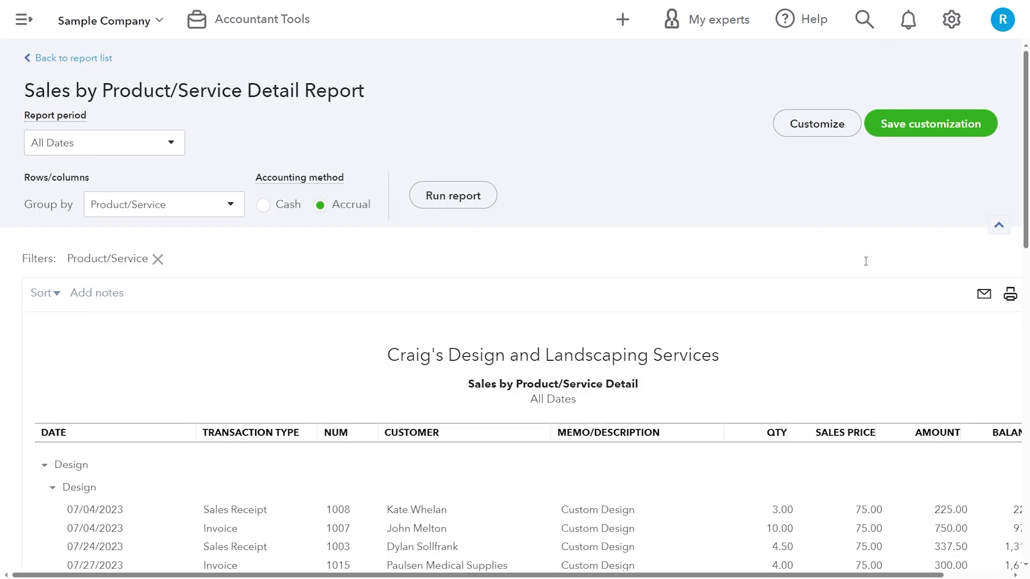
Step: Save the filtered report as a custom report under its default name
{"action": "left_click", "coordinate": [900, 125]}
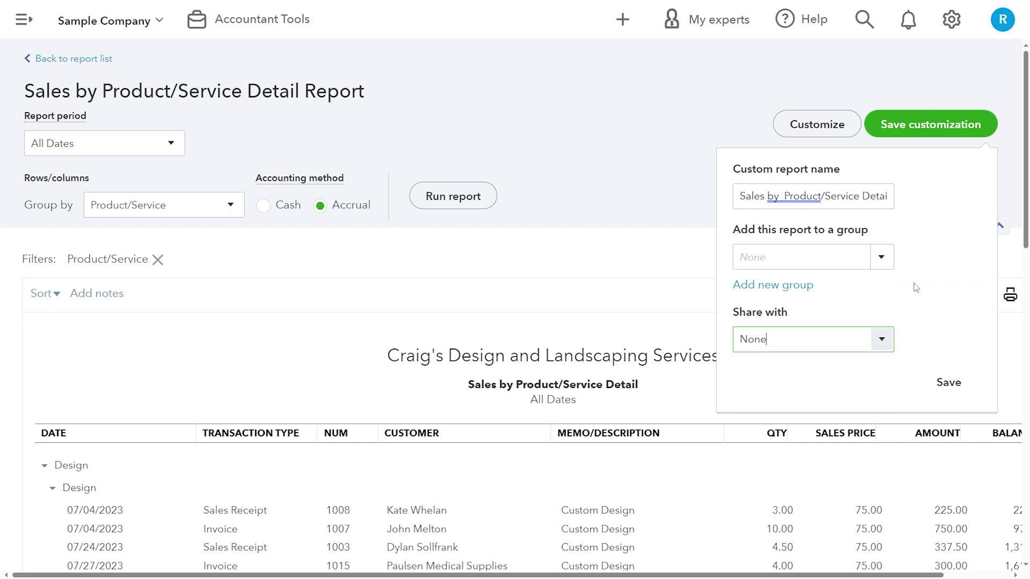
{"action": "left_click", "coordinate": [949, 424]}
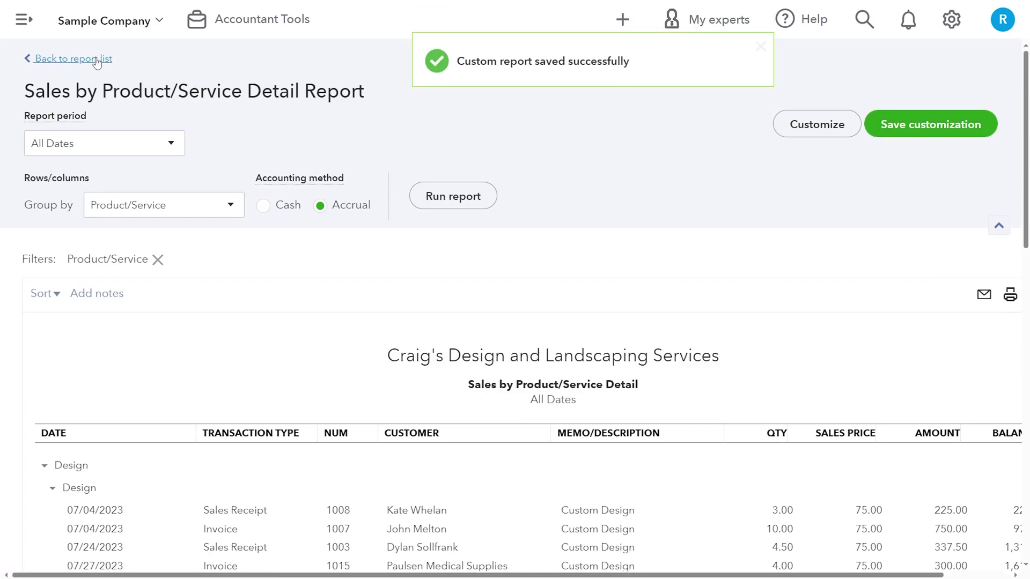
{"action": "left_click", "coordinate": [70, 59]}
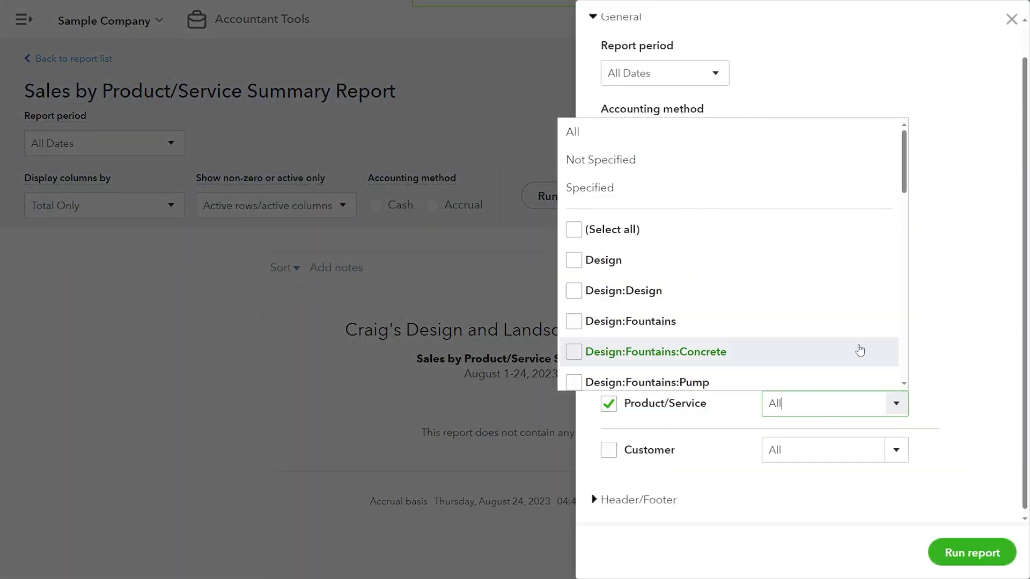
Step: Return to the Standard reports list with the inventory reports
{"action": "left_click", "coordinate": [758, 259]}
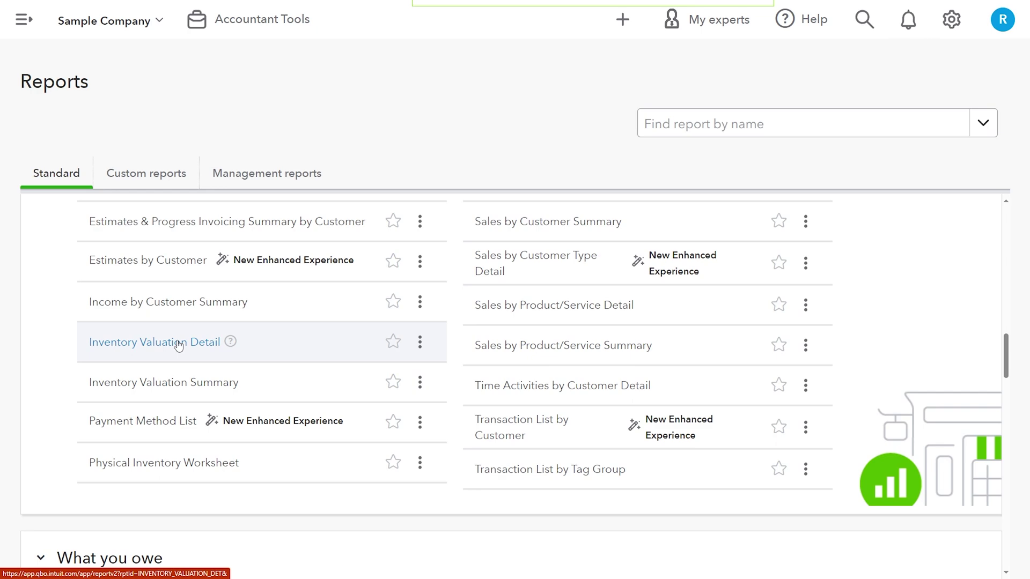
Step: Open Inventory Valuation Detail, filter Product/Service to Landscaping, and re-run it
{"action": "left_click", "coordinate": [177, 340]}
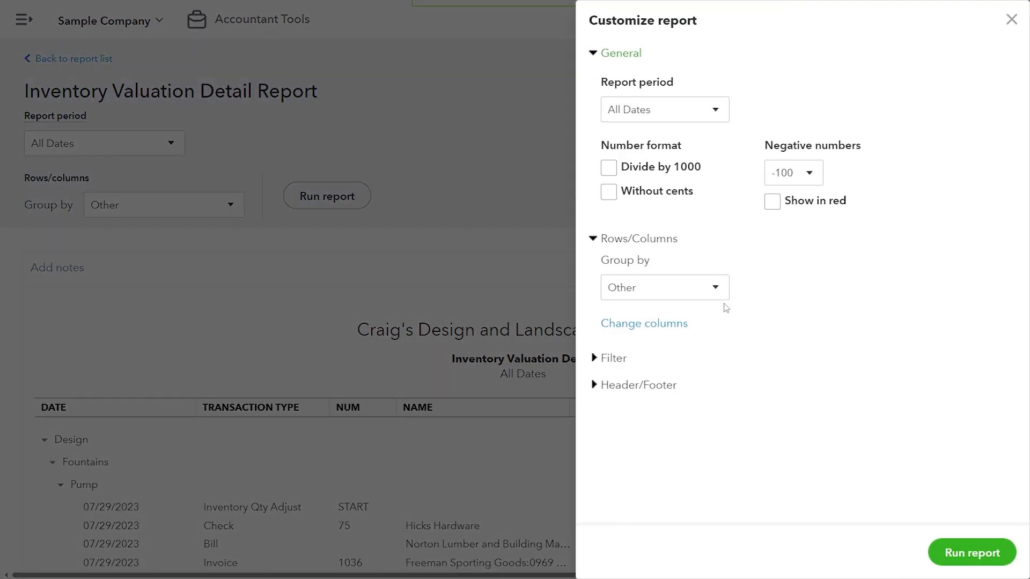
{"action": "left_click", "coordinate": [613, 358]}
{"action": "left_click", "coordinate": [886, 390]}
{"action": "scroll", "coordinate": [710, 260], "scroll_direction": "down", "scroll_amount": 10}
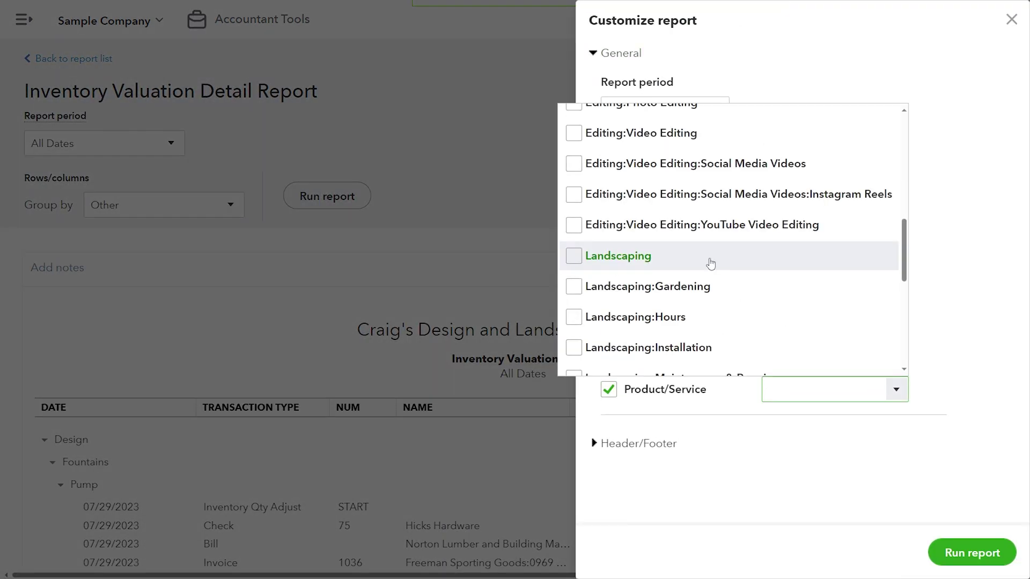
{"action": "left_click", "coordinate": [710, 257]}
{"action": "left_click", "coordinate": [974, 374]}
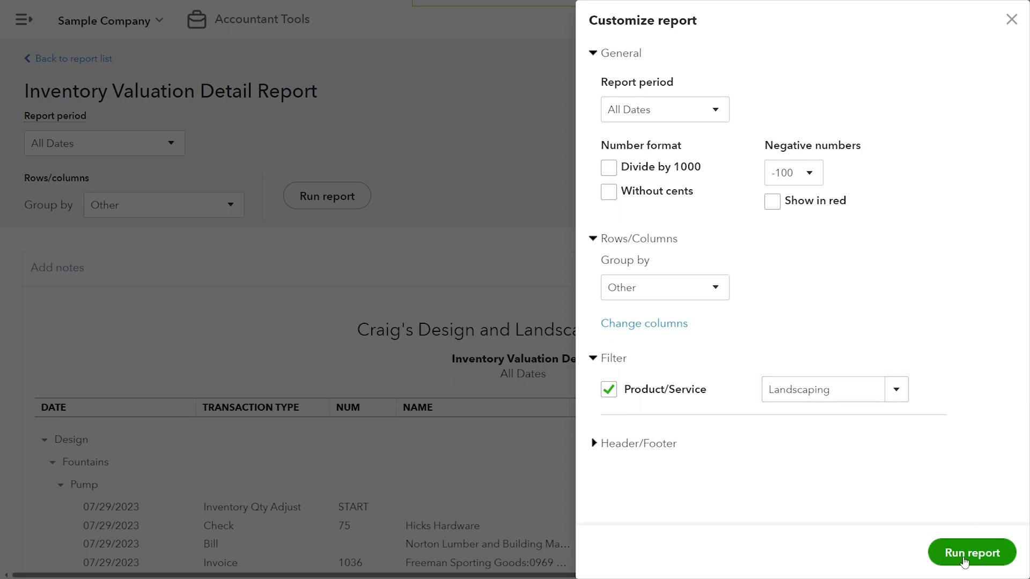
{"action": "left_click", "coordinate": [964, 562]}
{"action": "scroll", "coordinate": [965, 562], "scroll_direction": "down", "scroll_amount": 3}
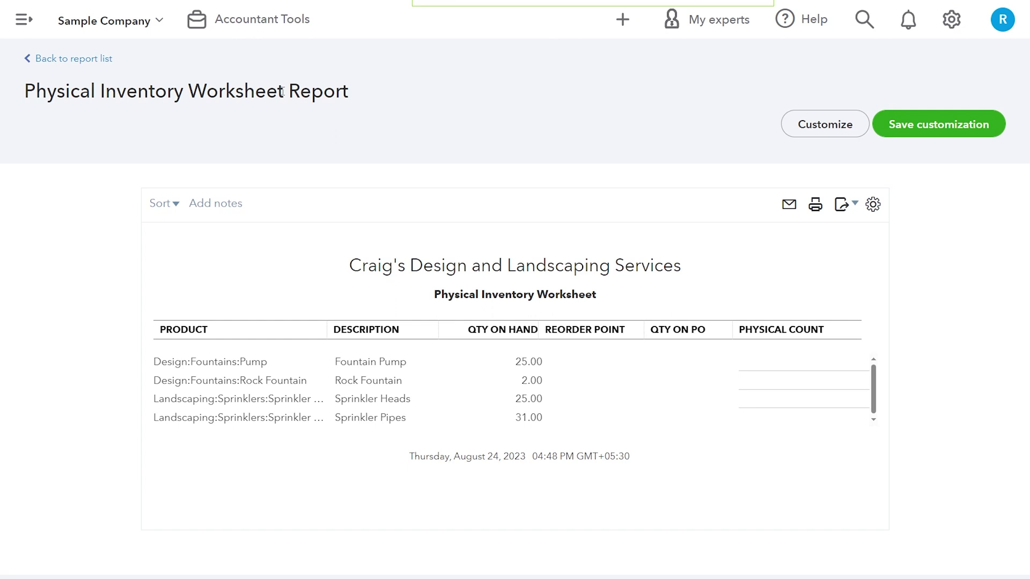
Step: Filter the Physical Inventory Worksheet to Product/Service Design, rerun it, and preview it for printing
{"action": "left_click", "coordinate": [825, 124]}
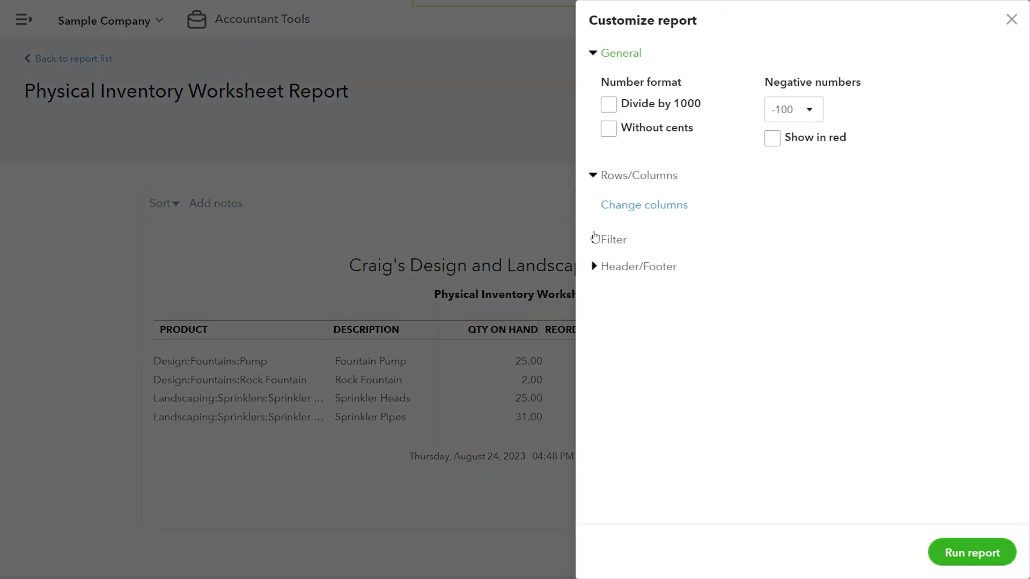
{"action": "left_click", "coordinate": [595, 238]}
{"action": "left_click", "coordinate": [639, 271]}
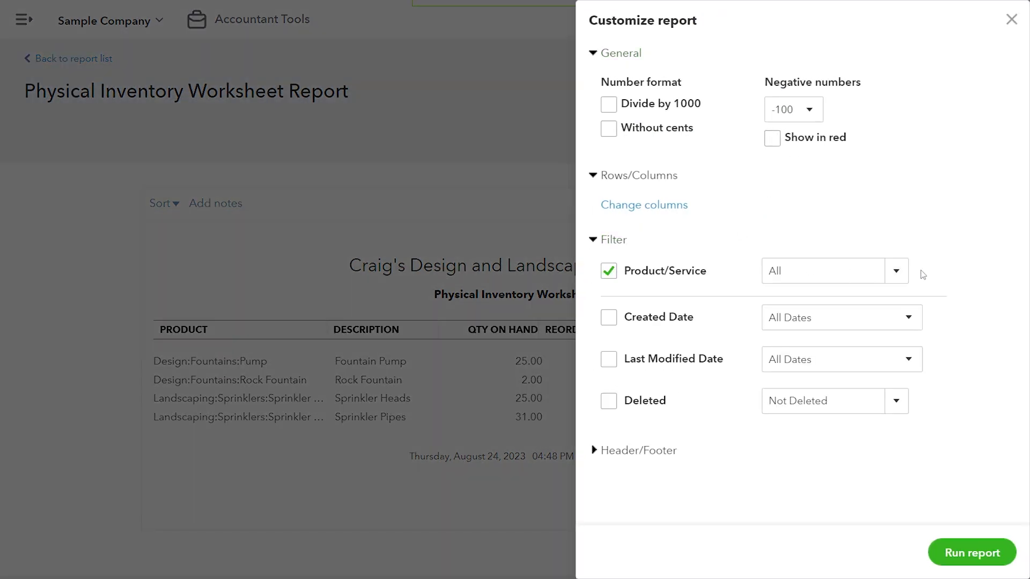
{"action": "left_click", "coordinate": [895, 272]}
{"action": "left_click", "coordinate": [836, 367]}
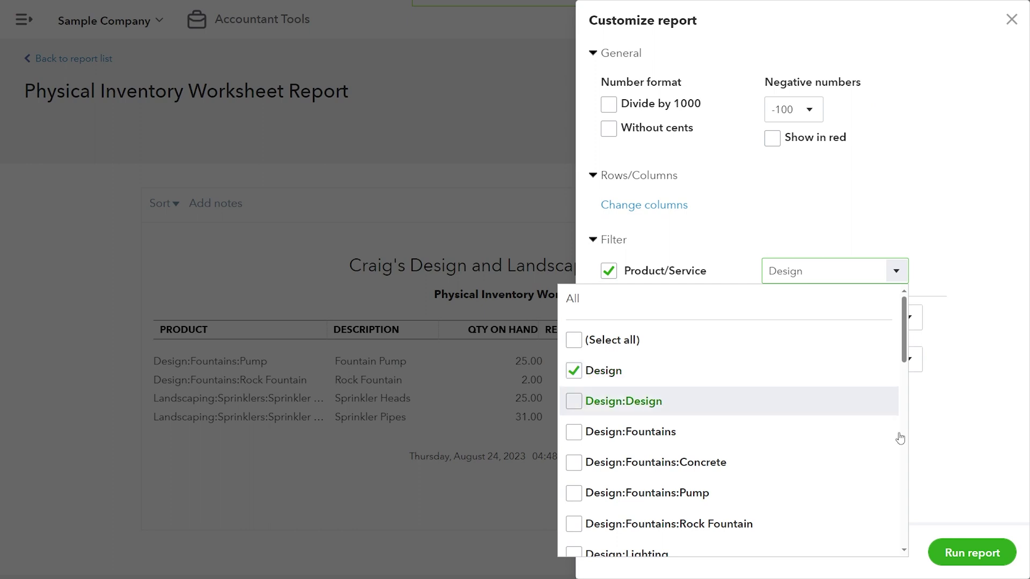
{"action": "left_click", "coordinate": [1001, 558]}
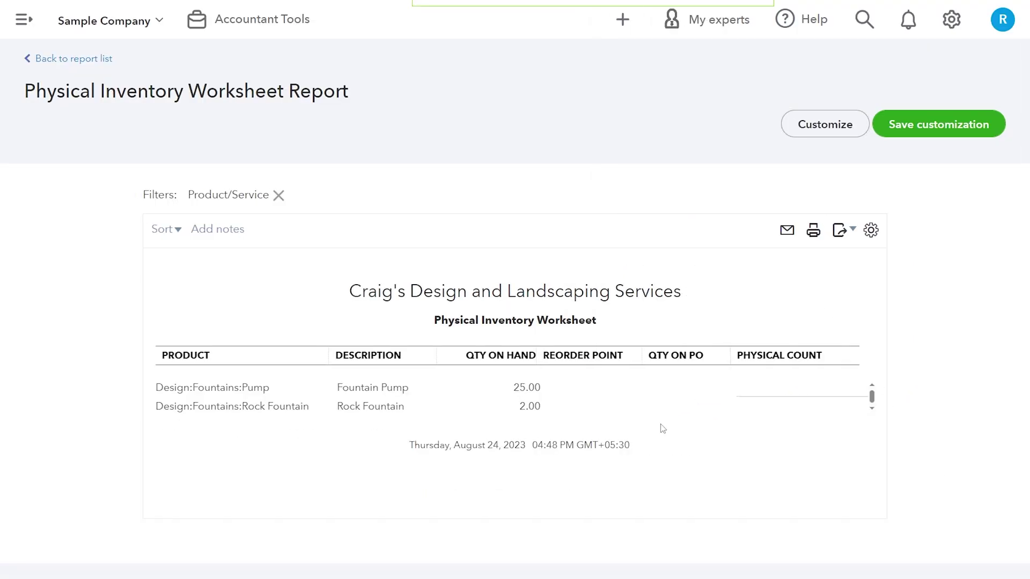
{"action": "left_click", "coordinate": [814, 232]}
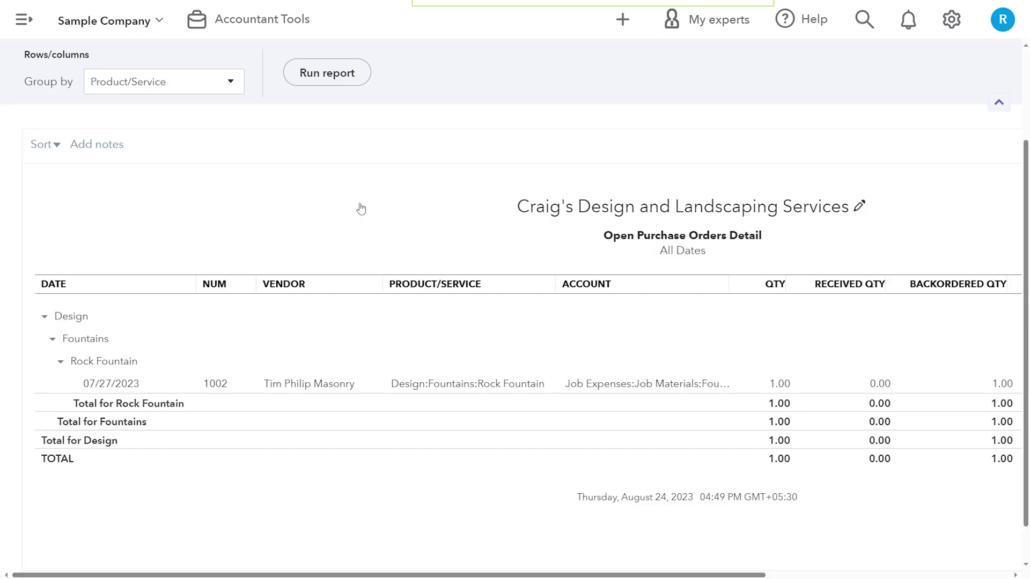
Step: Scroll the Open Purchase Orders Detail report and check its Product/Service filter options
{"action": "scroll", "coordinate": [357, 195], "scroll_direction": "up", "scroll_amount": 3}
{"action": "scroll", "coordinate": [799, 54], "scroll_direction": "down", "scroll_amount": 2}
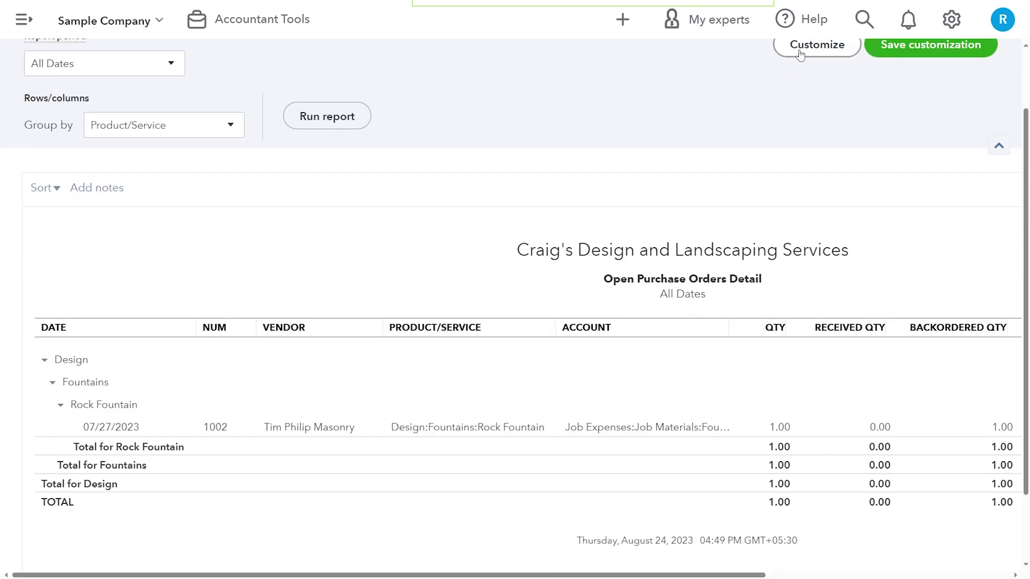
{"action": "left_click", "coordinate": [799, 53]}
{"action": "left_click", "coordinate": [594, 359]}
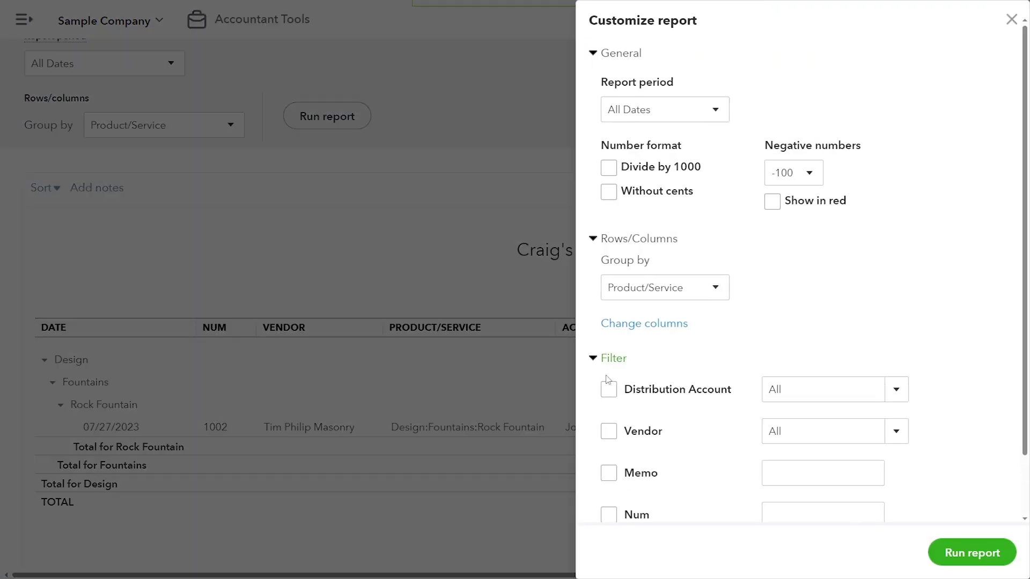
{"action": "left_click", "coordinate": [593, 360]}
{"action": "left_click", "coordinate": [593, 359]}
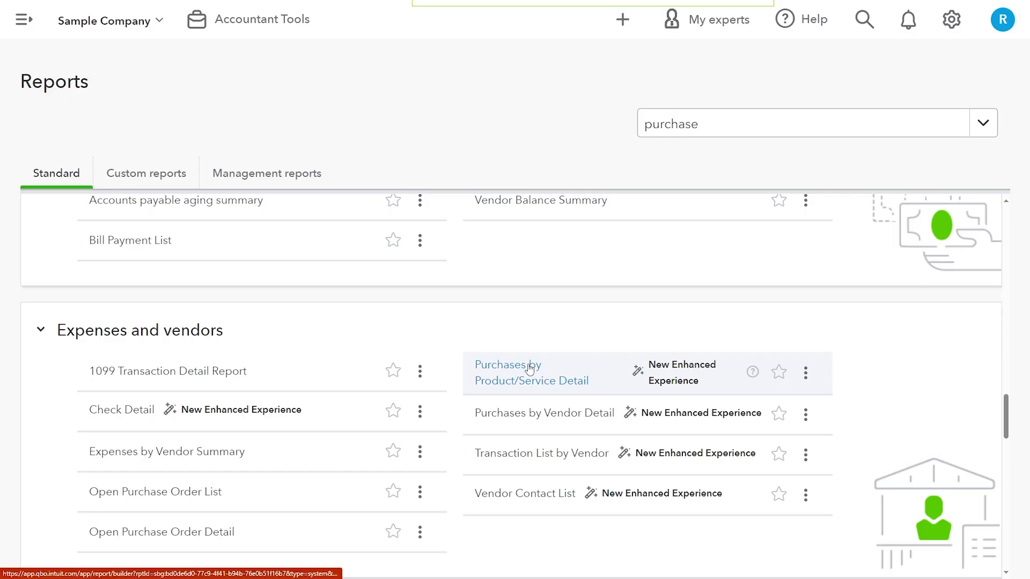
Step: Open Purchases by Product/Service Detail and expand Landscaping, Fountains and the Pump transactions
{"action": "left_click", "coordinate": [530, 368]}
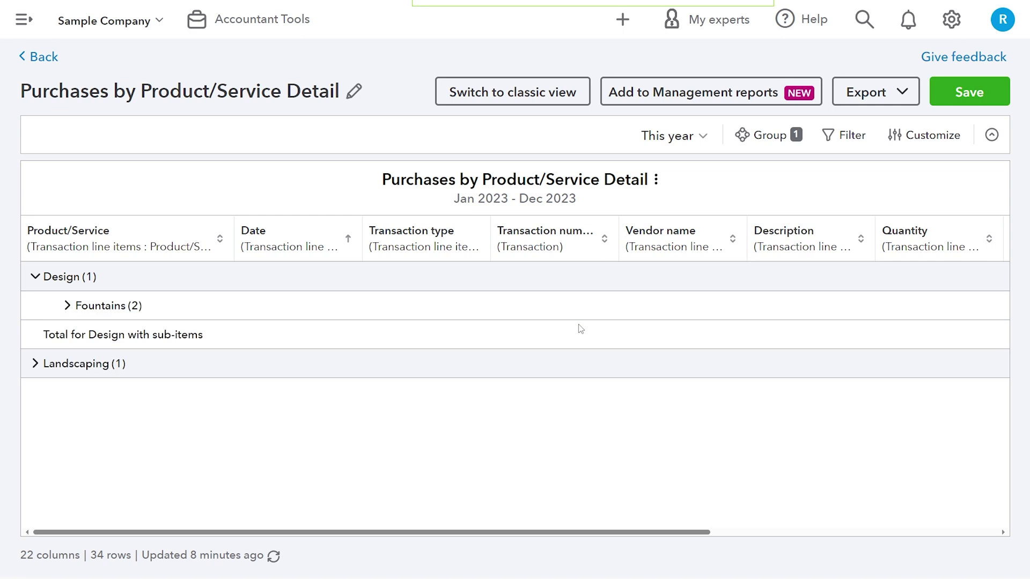
{"action": "left_click", "coordinate": [46, 375]}
{"action": "left_click", "coordinate": [67, 306]}
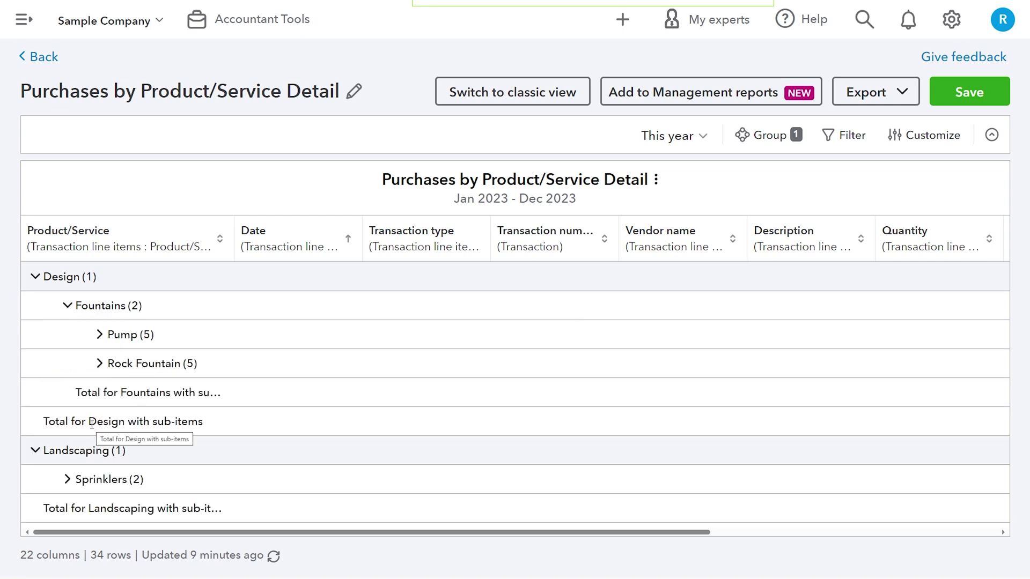
{"action": "left_click", "coordinate": [99, 337]}
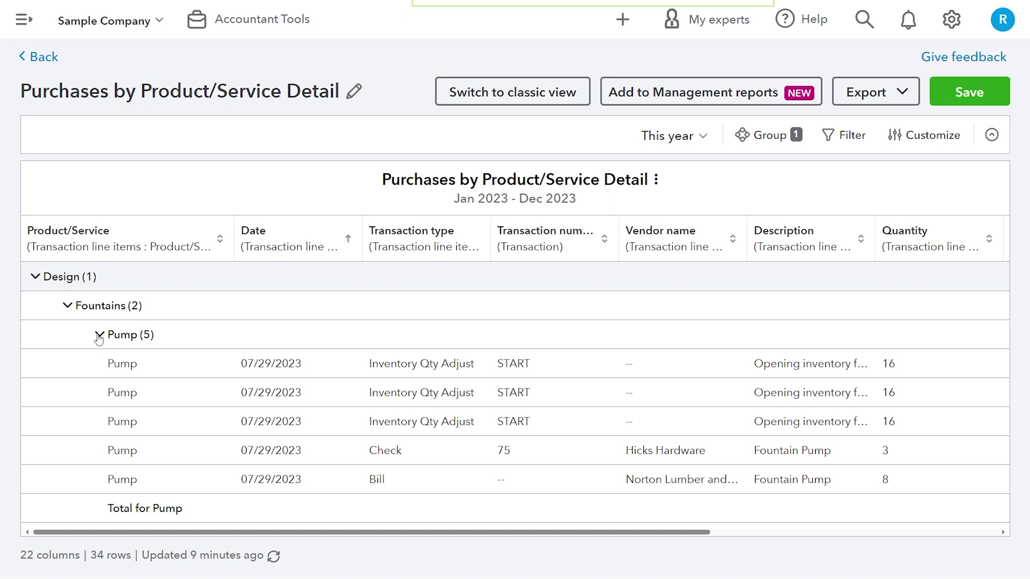
Step: Add a report filter of Product/Service equals Design
{"action": "left_click", "coordinate": [845, 135]}
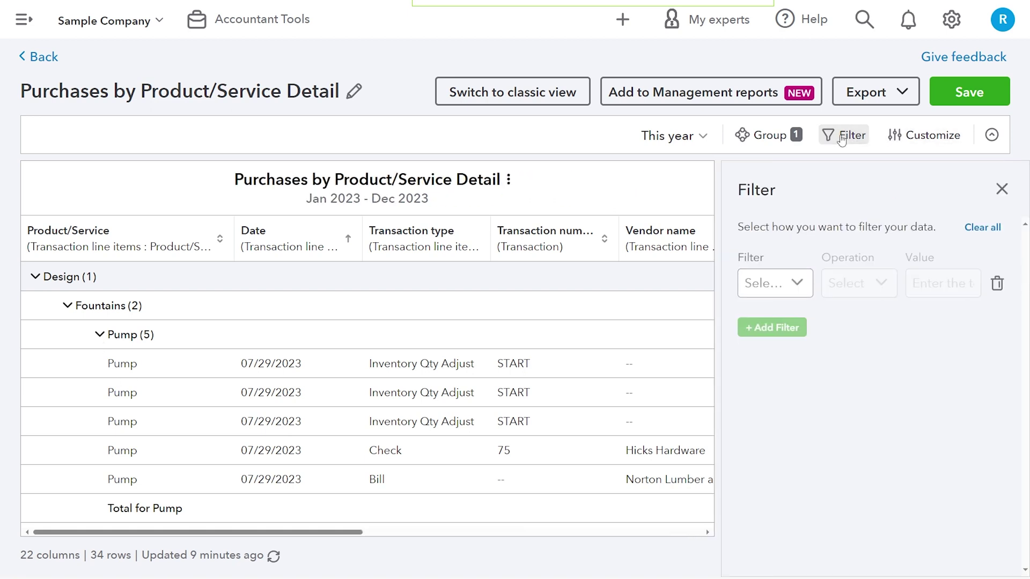
{"action": "left_click", "coordinate": [785, 283]}
{"action": "left_click", "coordinate": [780, 330]}
{"action": "left_click", "coordinate": [858, 283]}
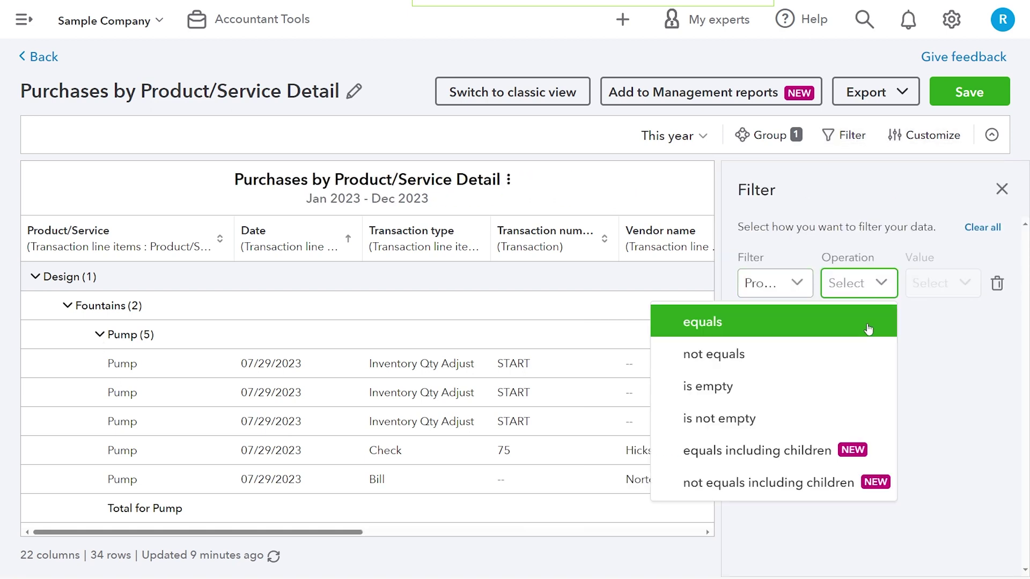
{"action": "left_click", "coordinate": [866, 323]}
{"action": "left_click", "coordinate": [875, 403]}
{"action": "left_click", "coordinate": [1011, 395]}
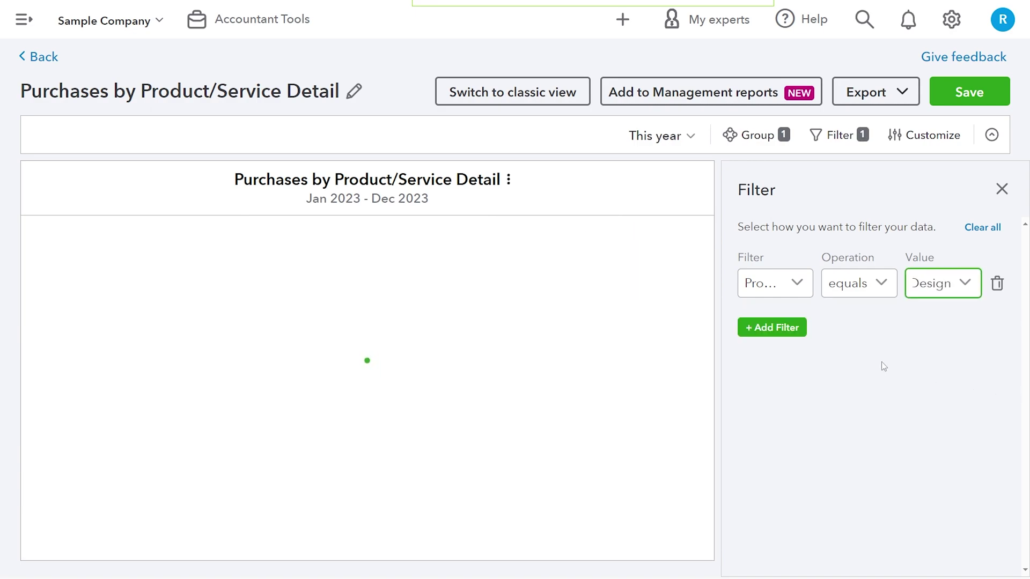